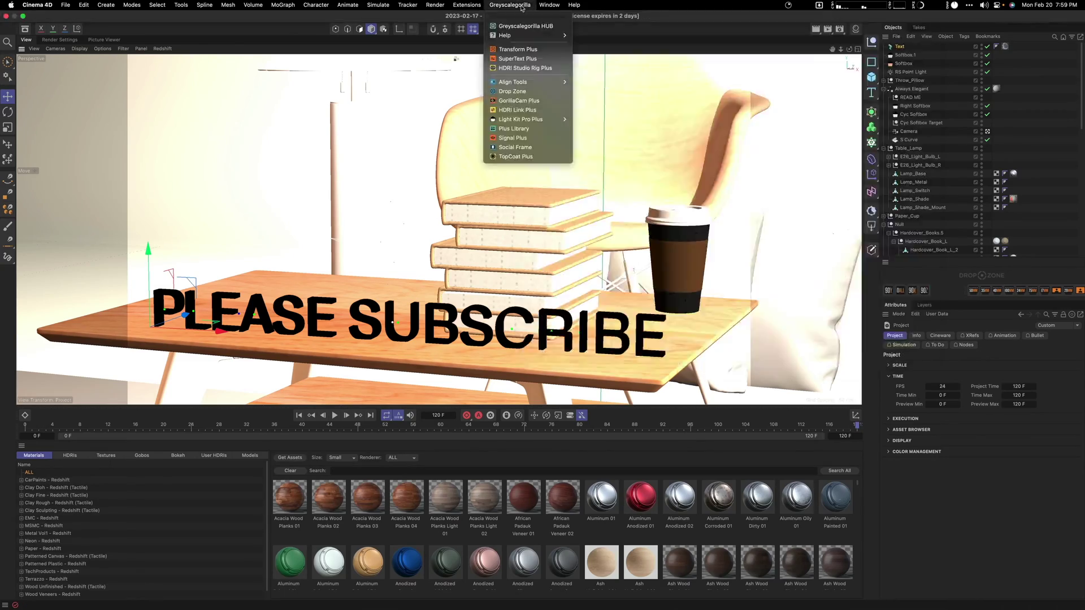
# Drop down the Greyscalegorilla menu, view all open windows, then return Cinema 4D to full screen
pyautogui.click(575, 65)
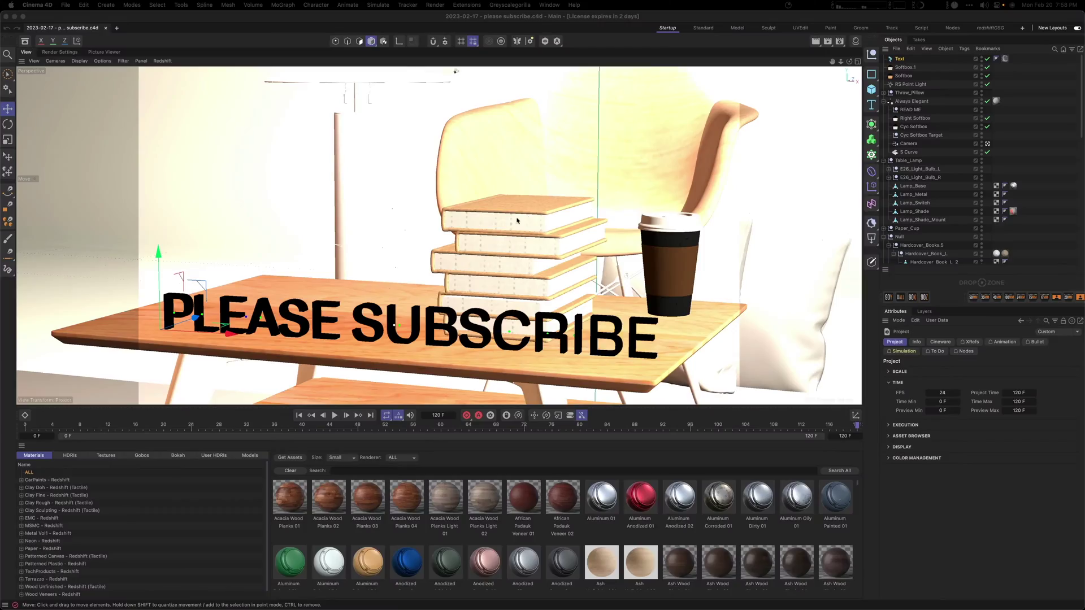
pyautogui.hotkey('ctrl', 'Up')
pyautogui.hotkey('ctrl', 'Up')
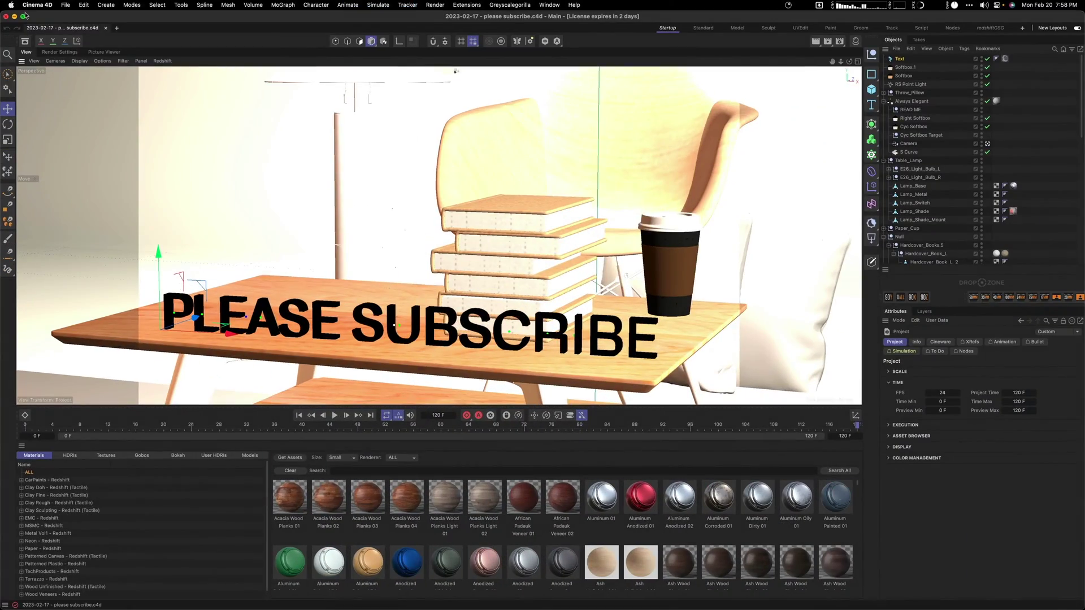
pyautogui.click(25, 18)
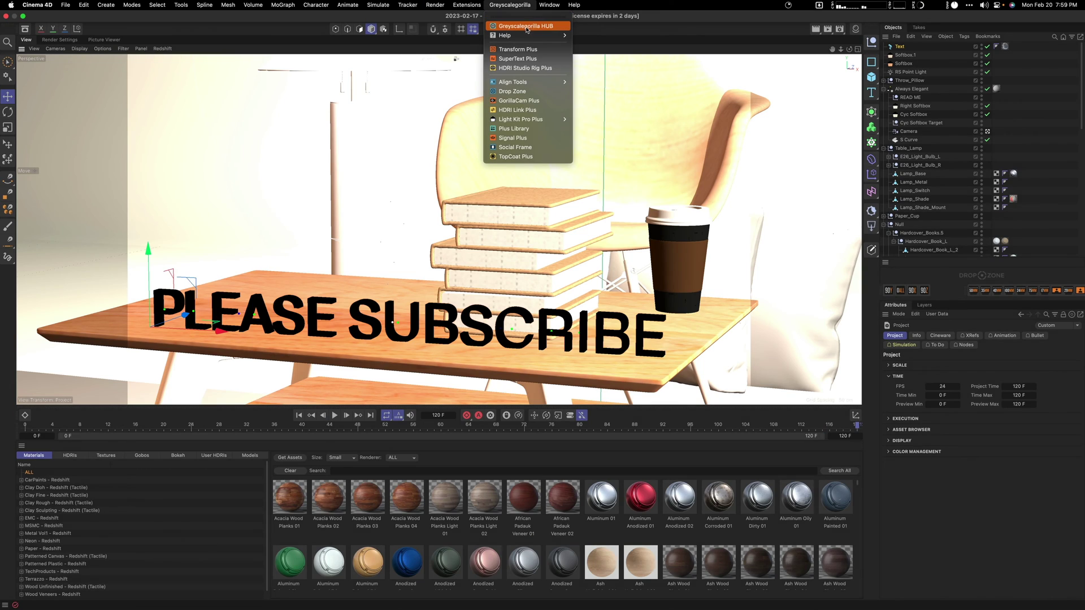
# Open the Greyscalegorilla HUB and browse its downloadable Stock Assets packs
pyautogui.click(527, 27)
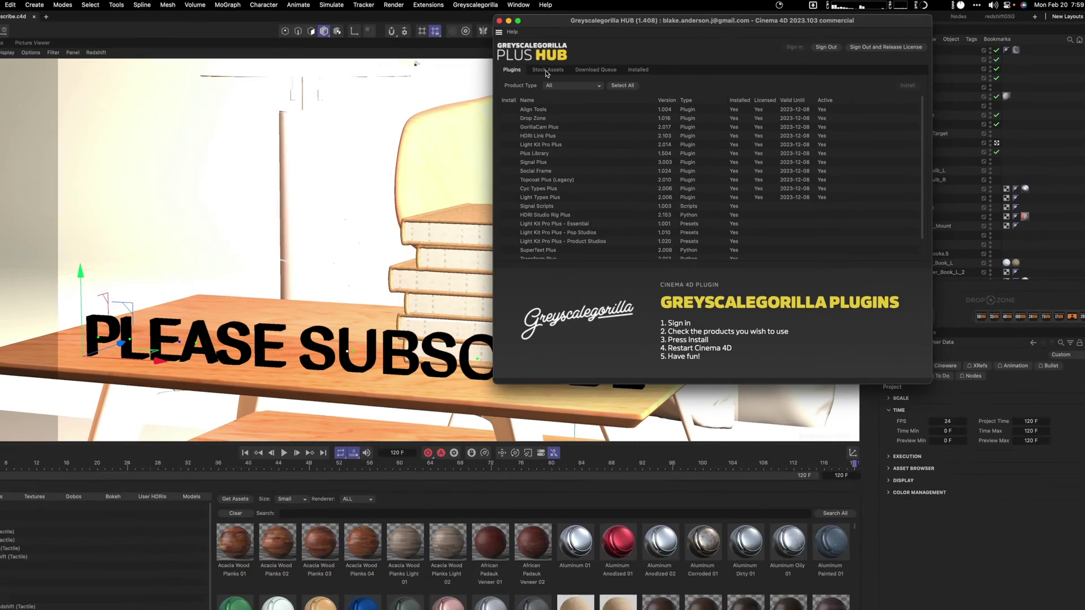
pyautogui.click(388, 105)
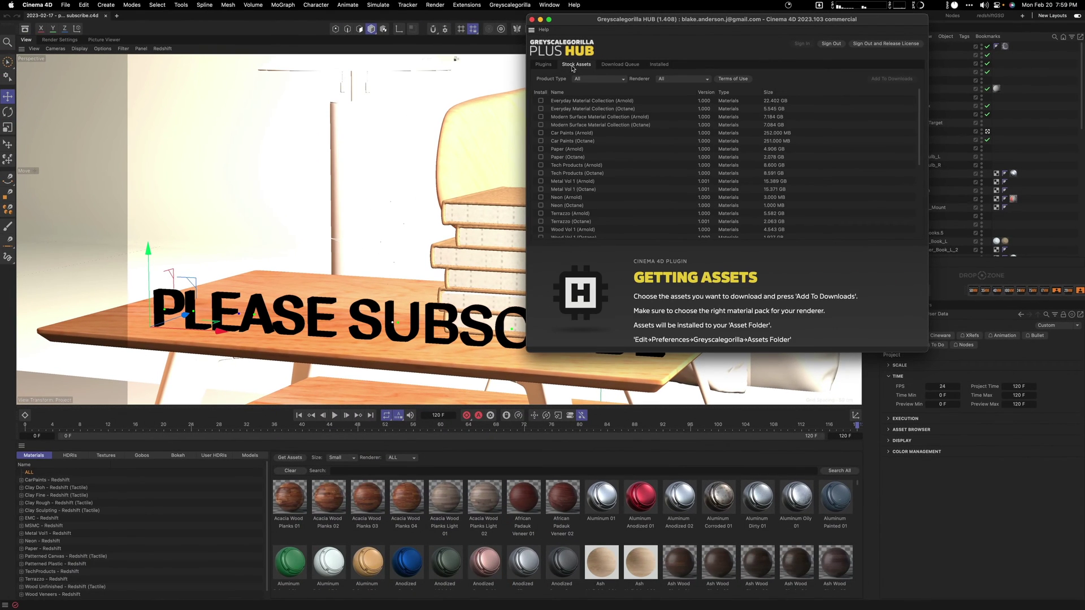
pyautogui.click(552, 67)
pyautogui.click(572, 68)
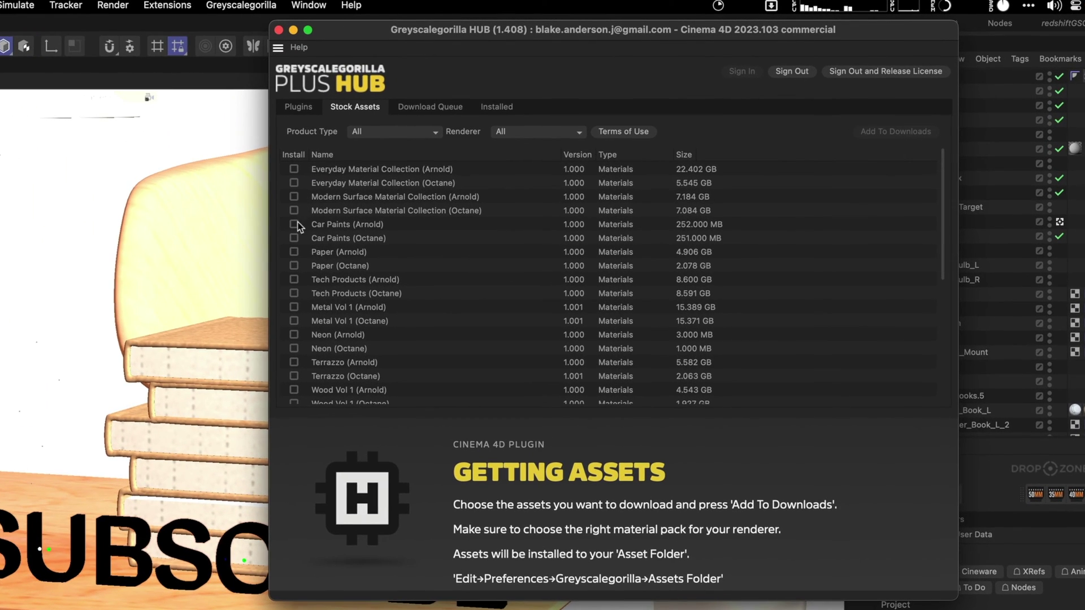
pyautogui.scroll(-5, 333, 328)
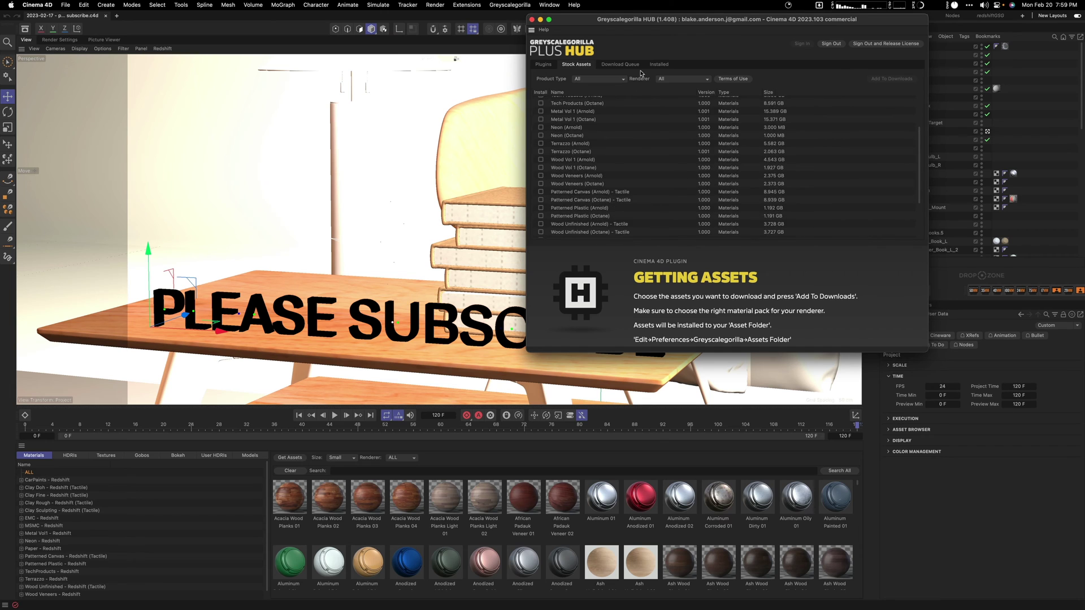
# Review the Installed assets and licensed Plugins lists, then close the HUB
pyautogui.click(655, 65)
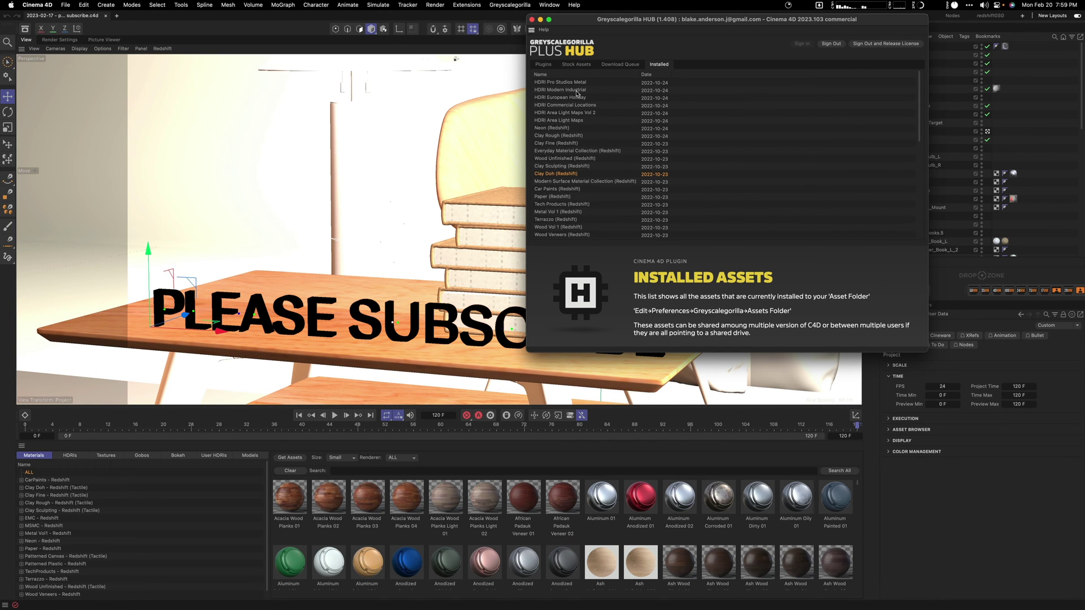
pyautogui.scroll(-10, 581, 150)
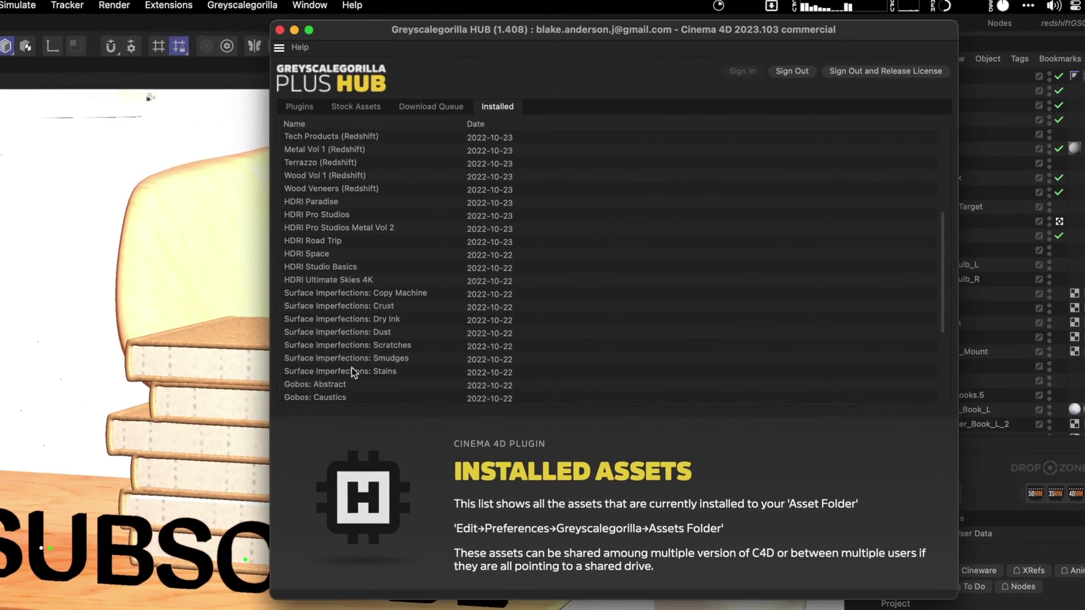
pyautogui.click(353, 106)
pyautogui.click(299, 107)
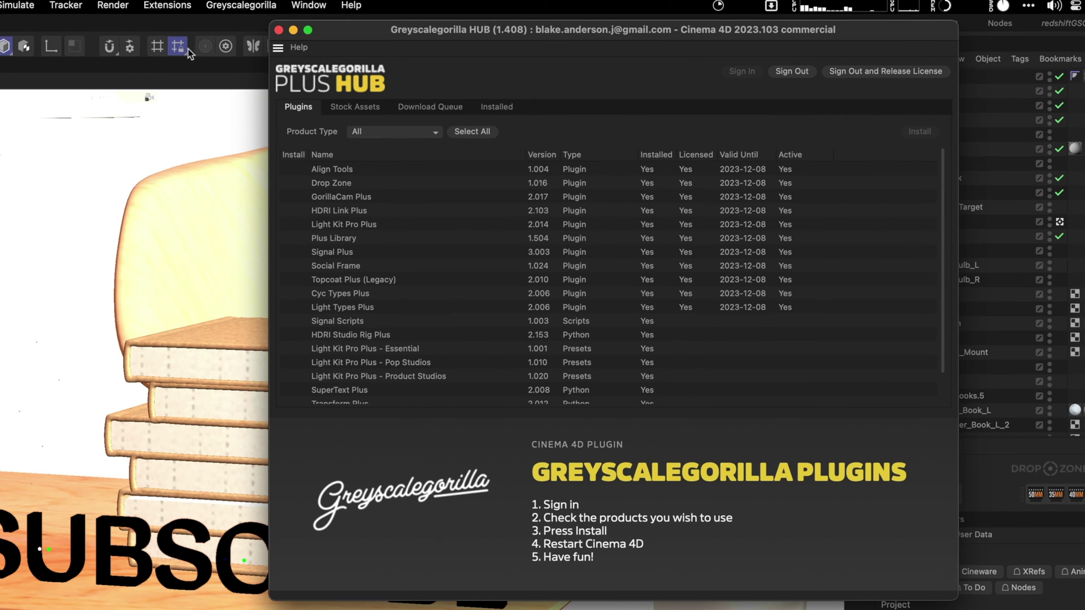
pyautogui.click(279, 30)
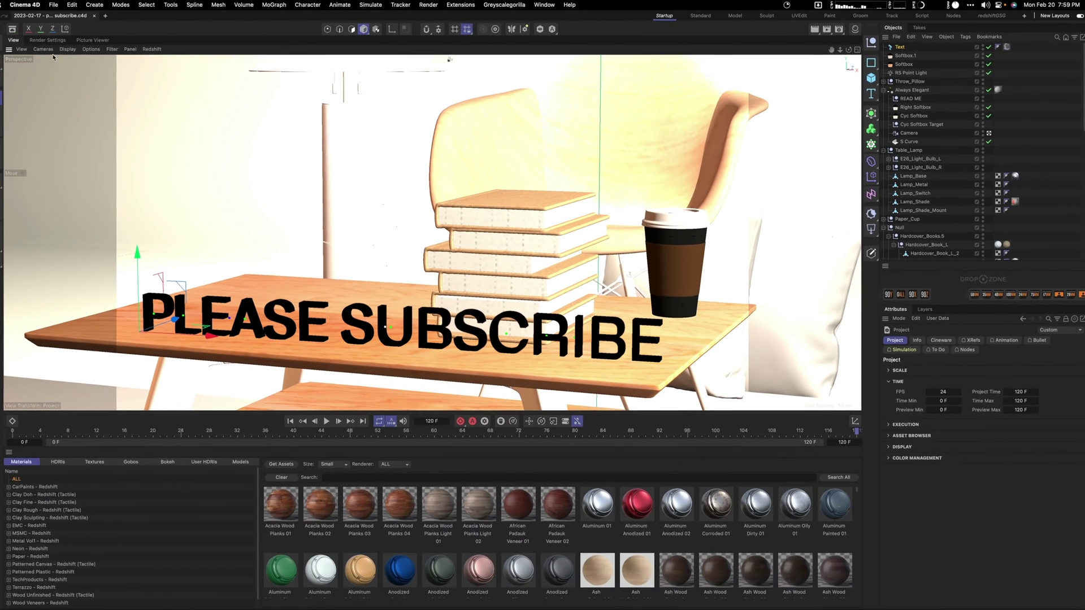
pyautogui.click(26, 5)
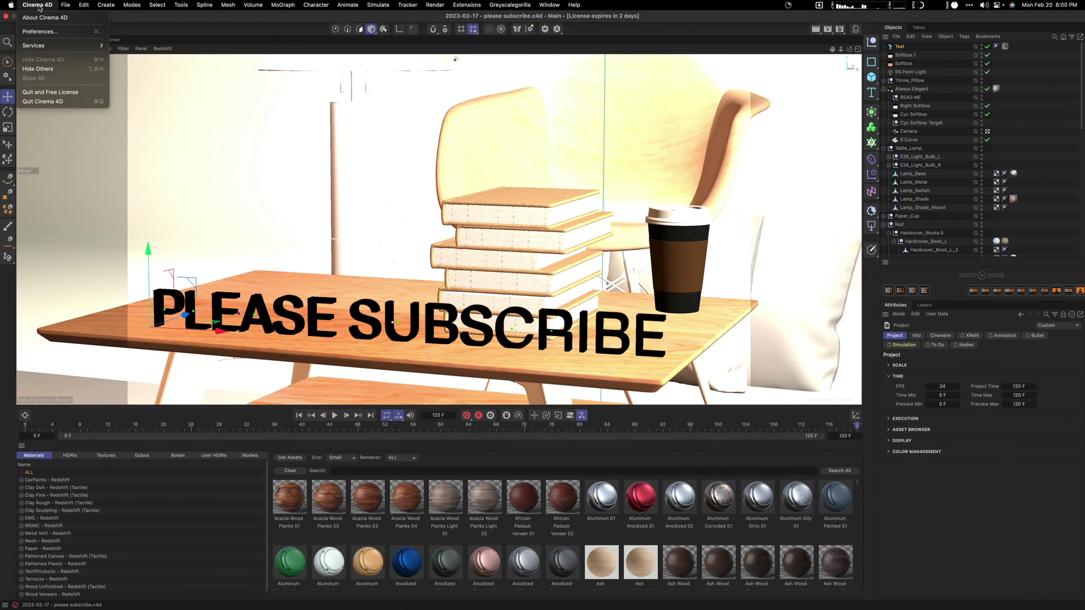
pyautogui.click(40, 32)
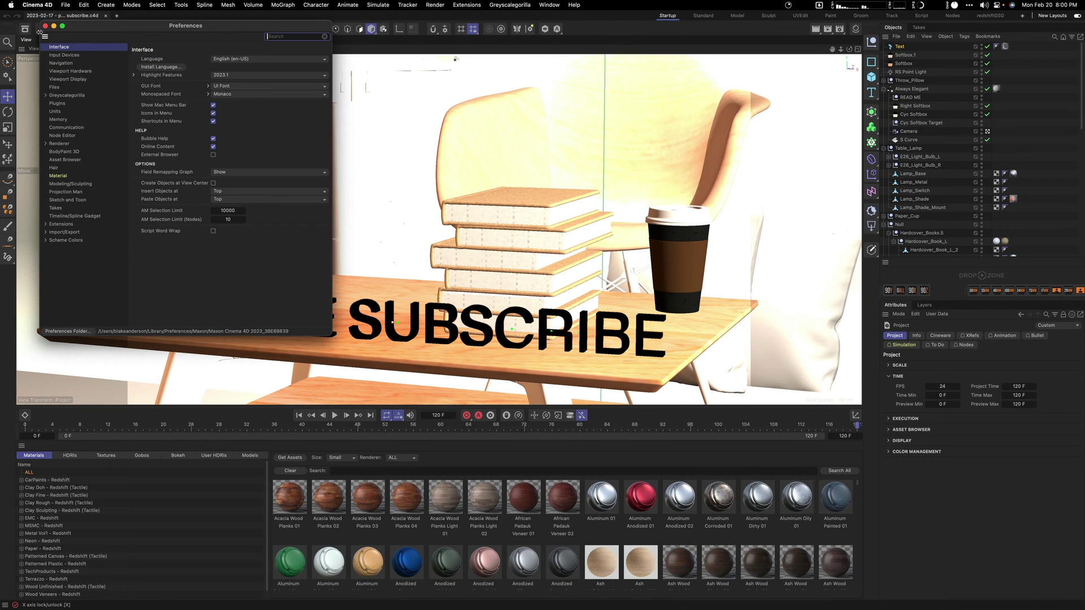
pyautogui.click(65, 96)
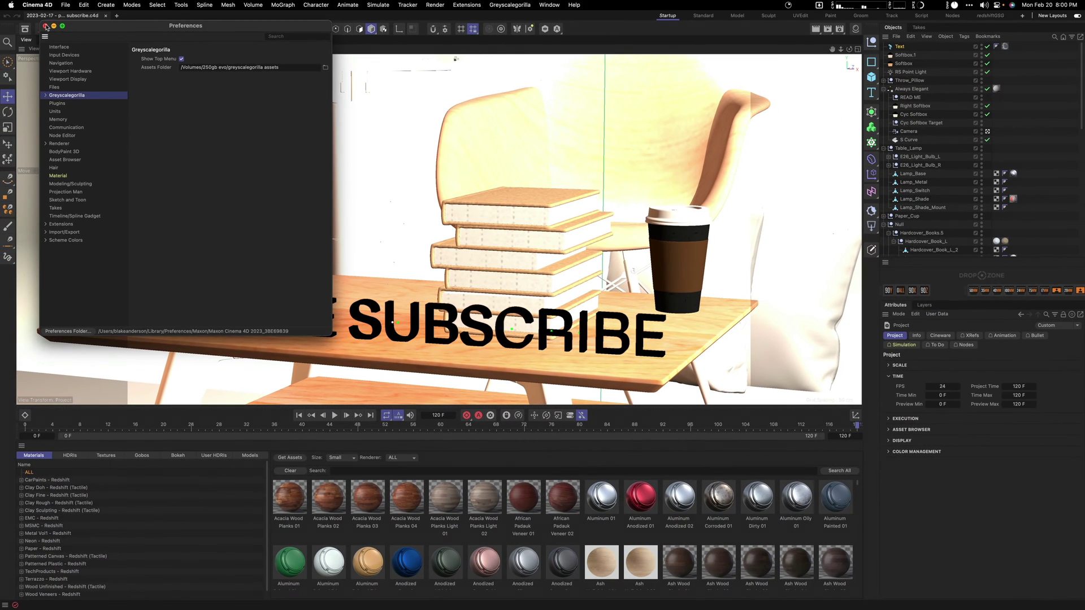
pyautogui.click(46, 30)
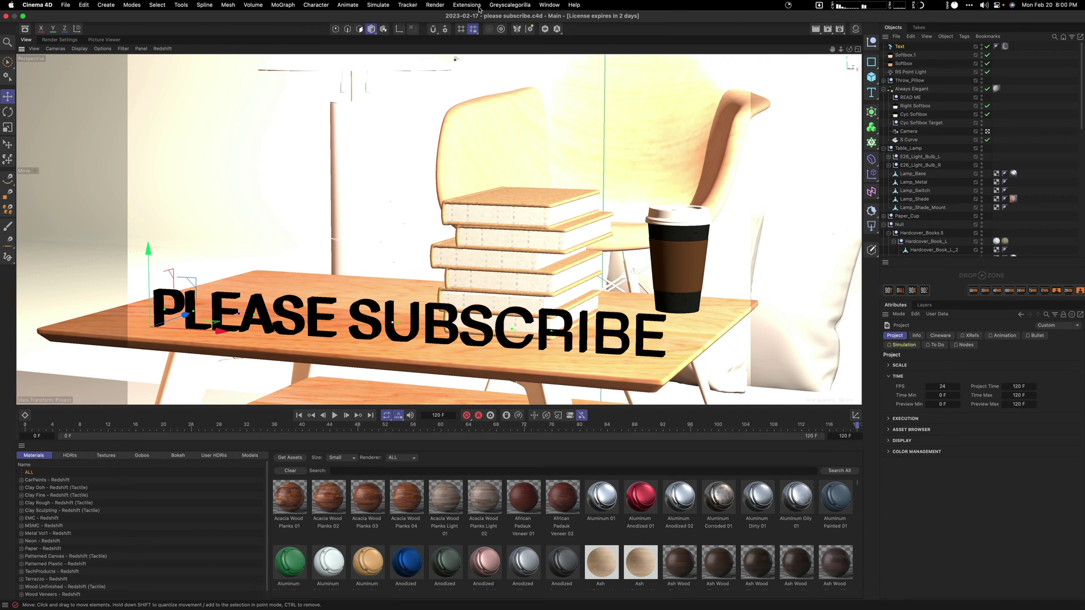
# Launch the Plus Library from the Greyscalegorilla menu
pyautogui.click(498, 6)
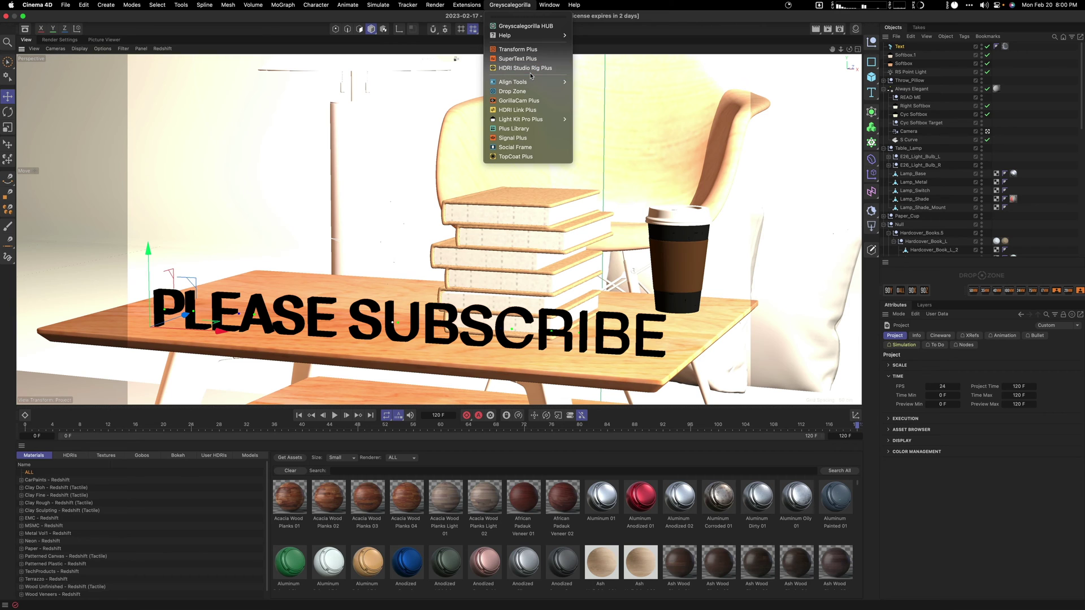
pyautogui.click(515, 129)
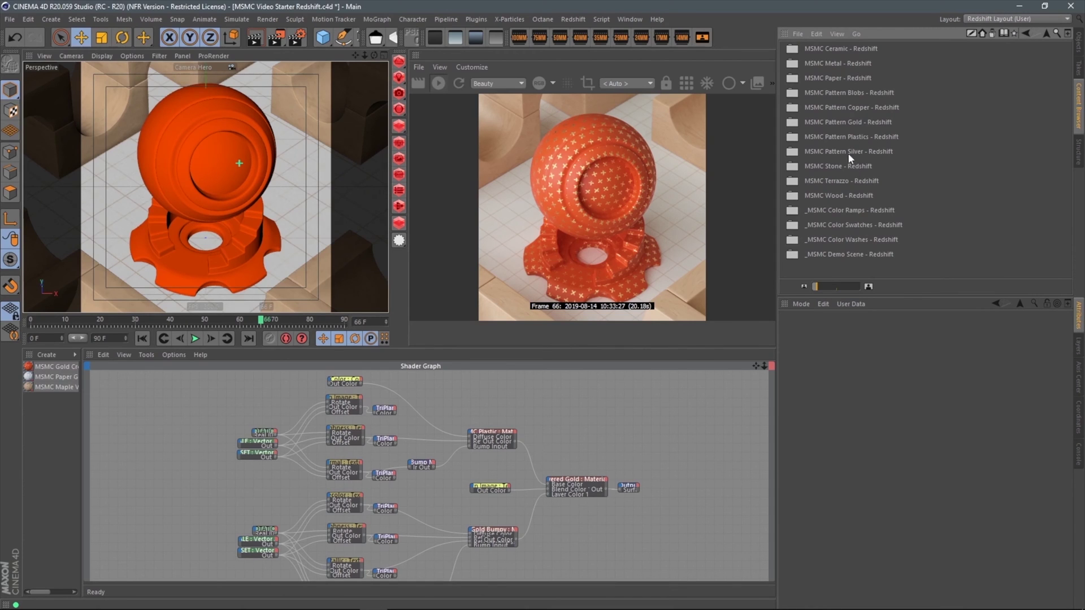
# Show the MSMC Pattern Plastics - Redshift materials in a floating Content Browser window
pyautogui.doubleClick(869, 139)
pyautogui.hotkey('shift', 'F8')
pyautogui.moveTo(706, 170); pyautogui.dragTo(719, 161)
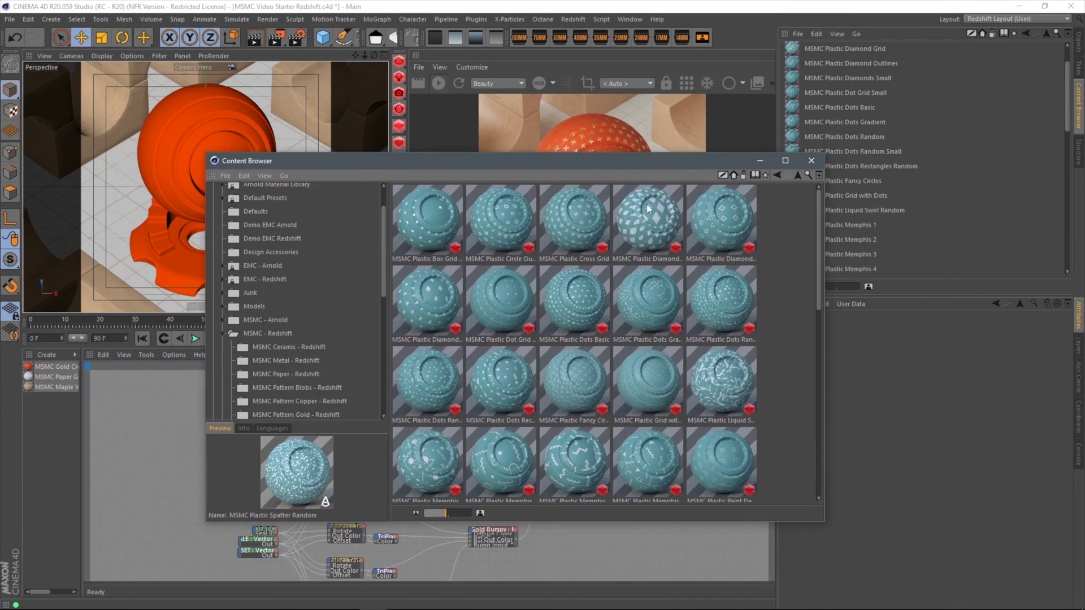
pyautogui.scroll(-3, 305, 316)
pyautogui.click(313, 318)
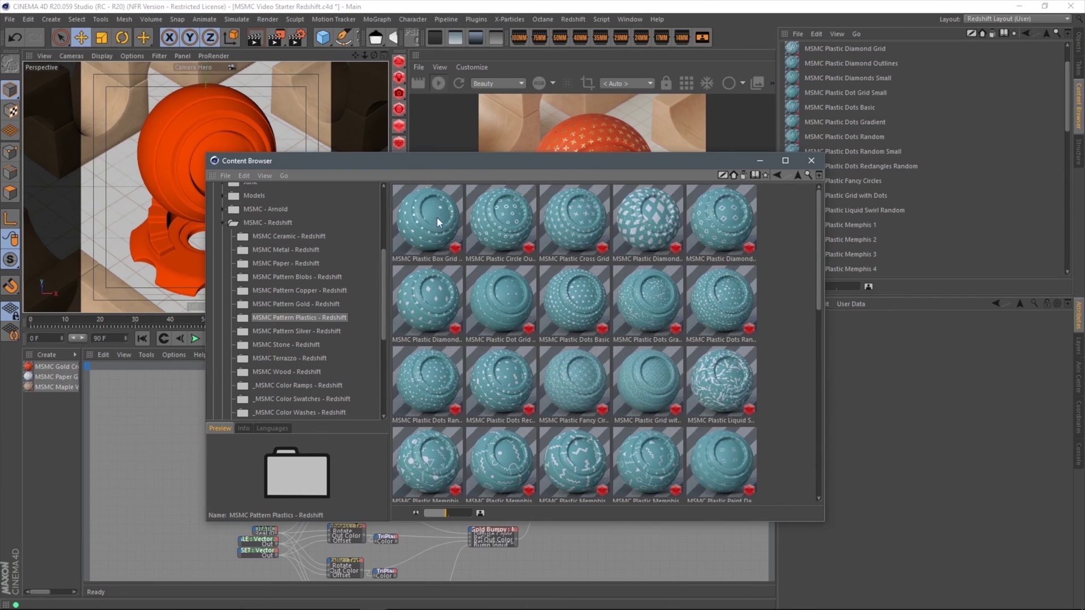
pyautogui.moveTo(489, 163); pyautogui.dragTo(603, 173)
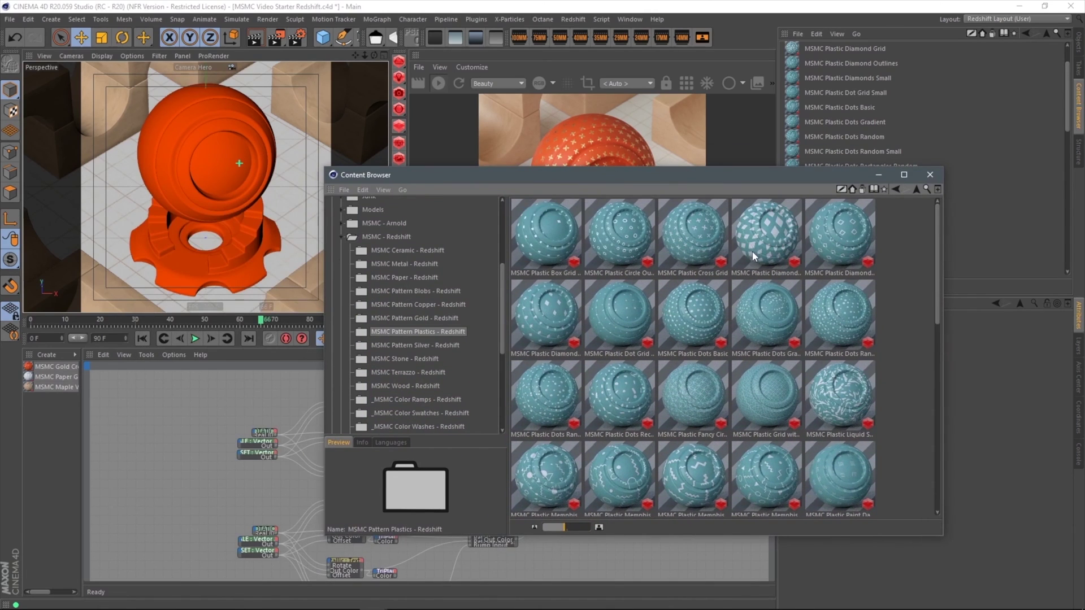
pyautogui.moveTo(941, 290); pyautogui.dragTo(941, 327)
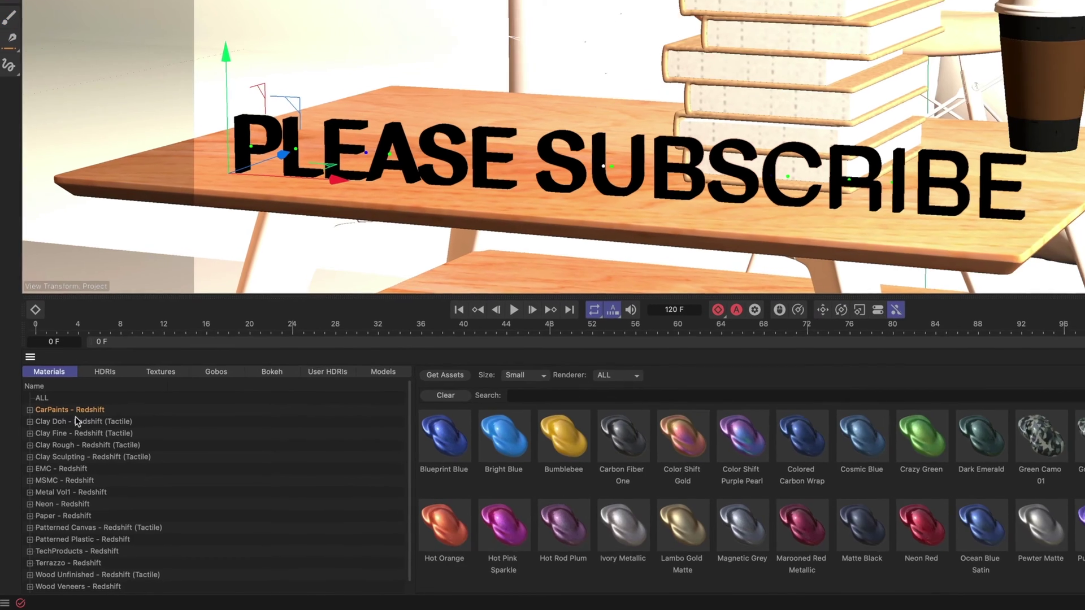
# Browse the Clay Doh, Clay Fine, Clay Rough, Clay Sculpting and EMC metal material collections
pyautogui.click(50, 487)
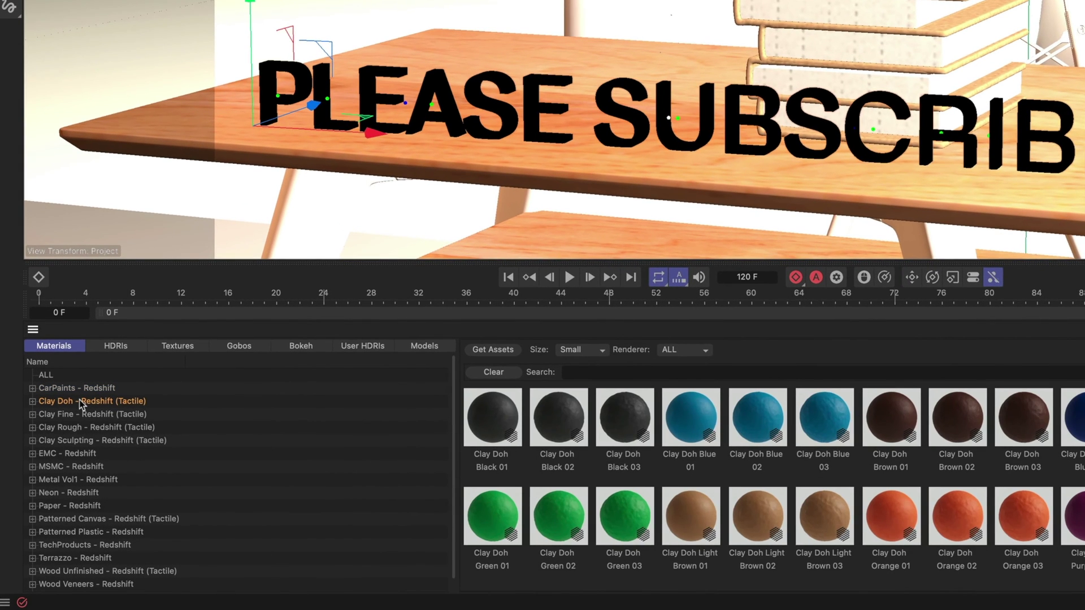
pyautogui.click(84, 415)
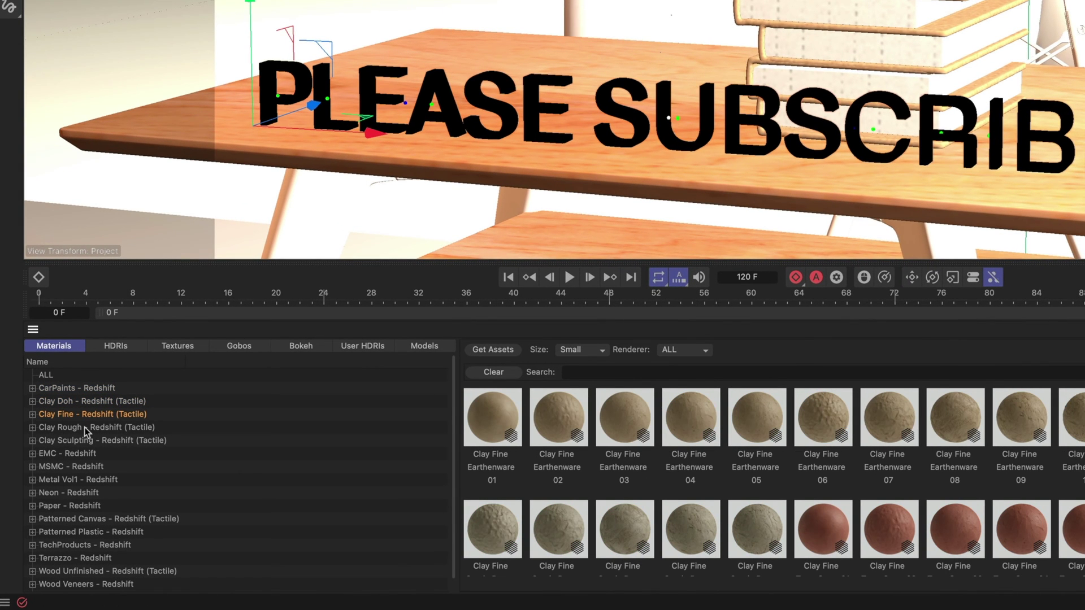
pyautogui.click(85, 429)
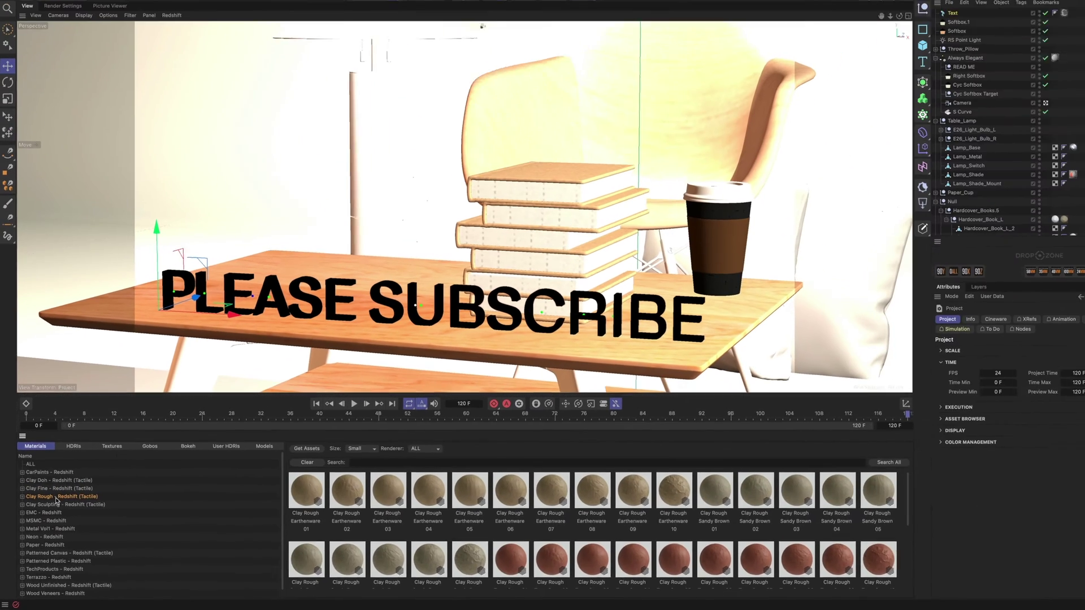
pyautogui.click(86, 441)
pyautogui.click(50, 519)
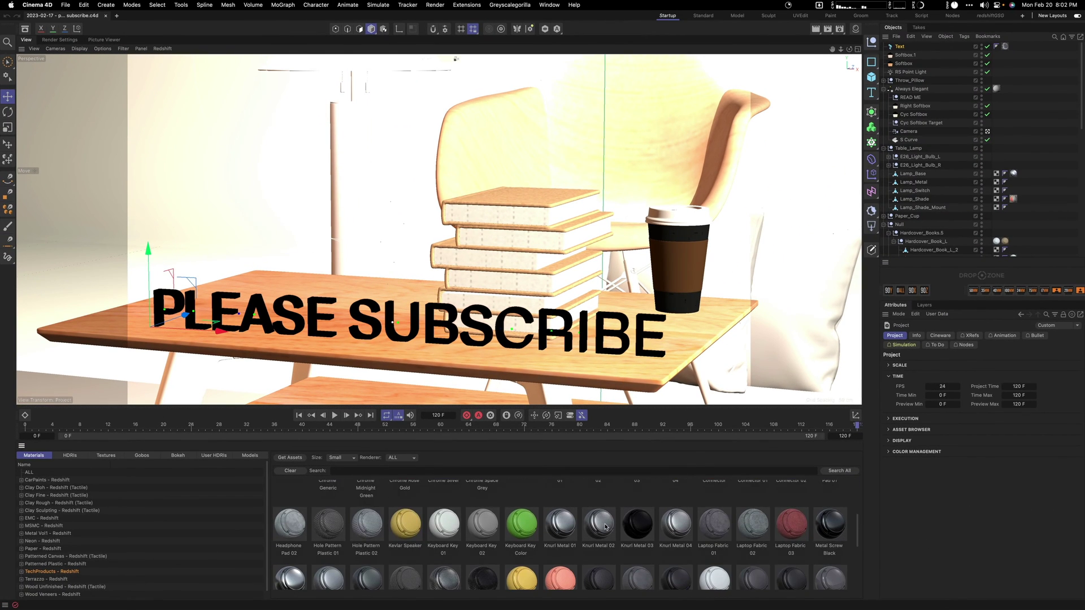
pyautogui.scroll(5, 548, 508)
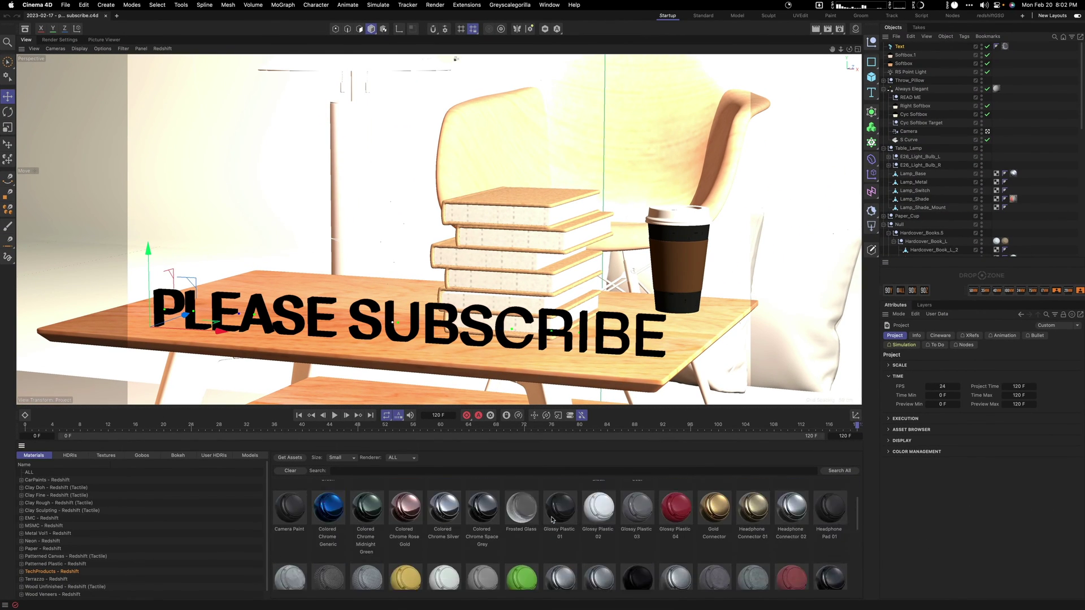
pyautogui.scroll(-5, 734, 529)
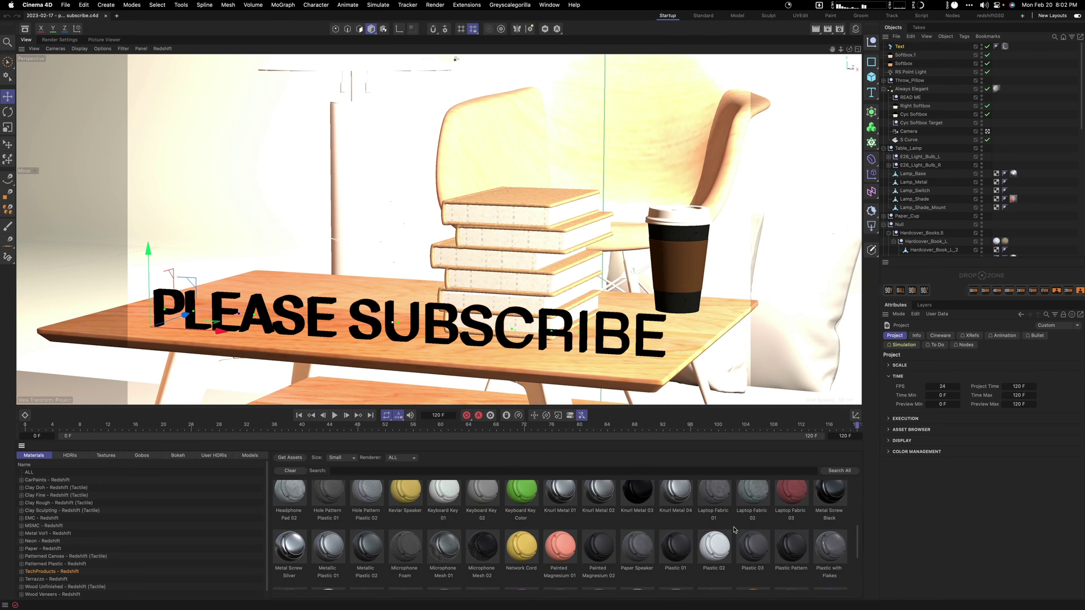
pyautogui.scroll(-2, 656, 528)
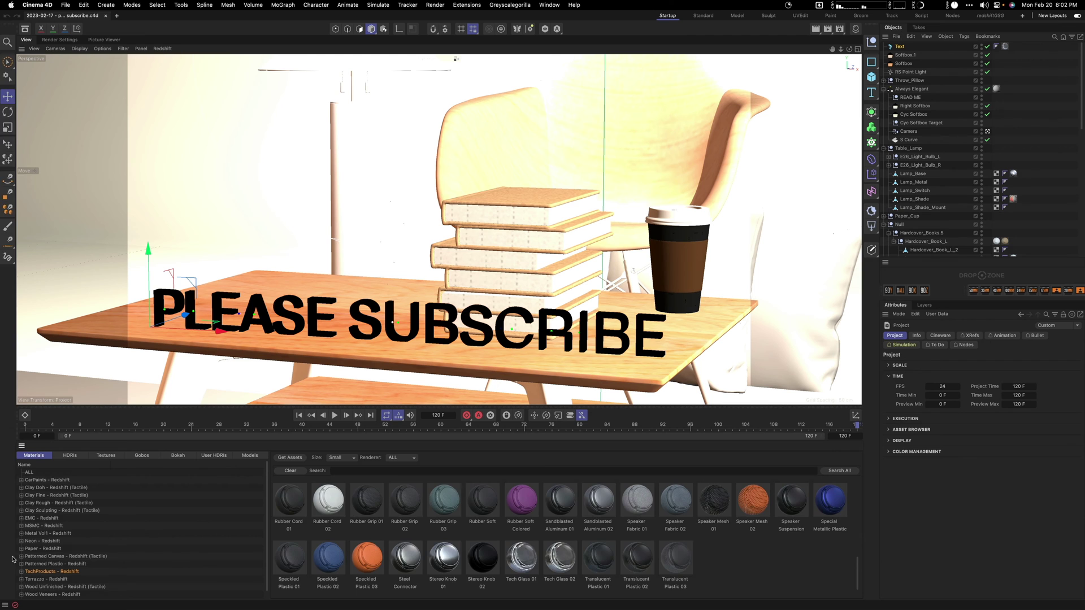
# Show the Terrazzo, Wood Unfinished and Wood Veneers collections, then select a book in the stack
pyautogui.click(40, 579)
pyautogui.scroll(10, 383, 556)
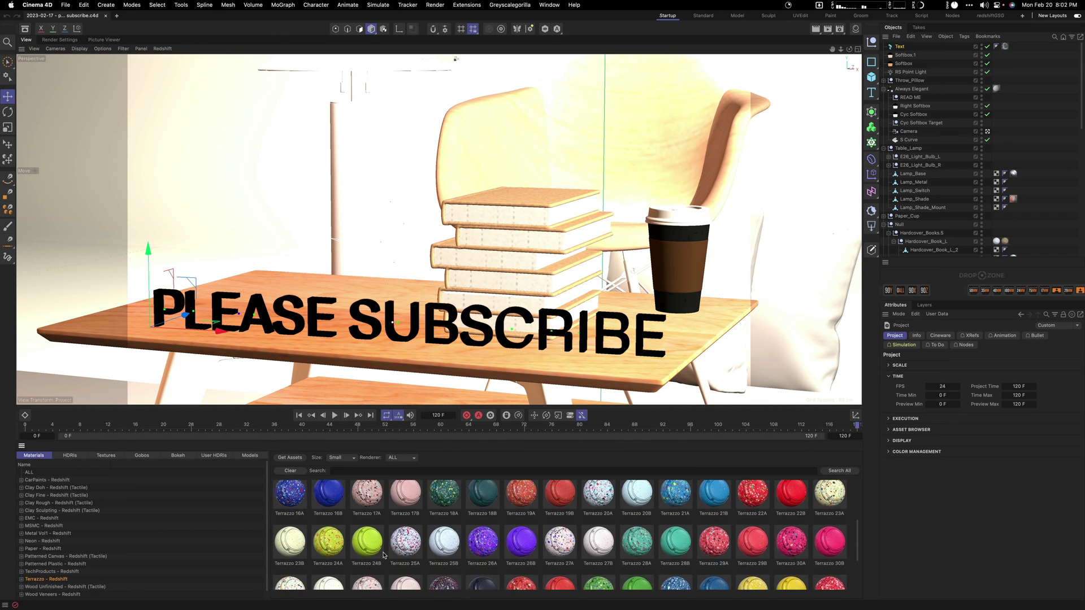
pyautogui.scroll(-10, 383, 555)
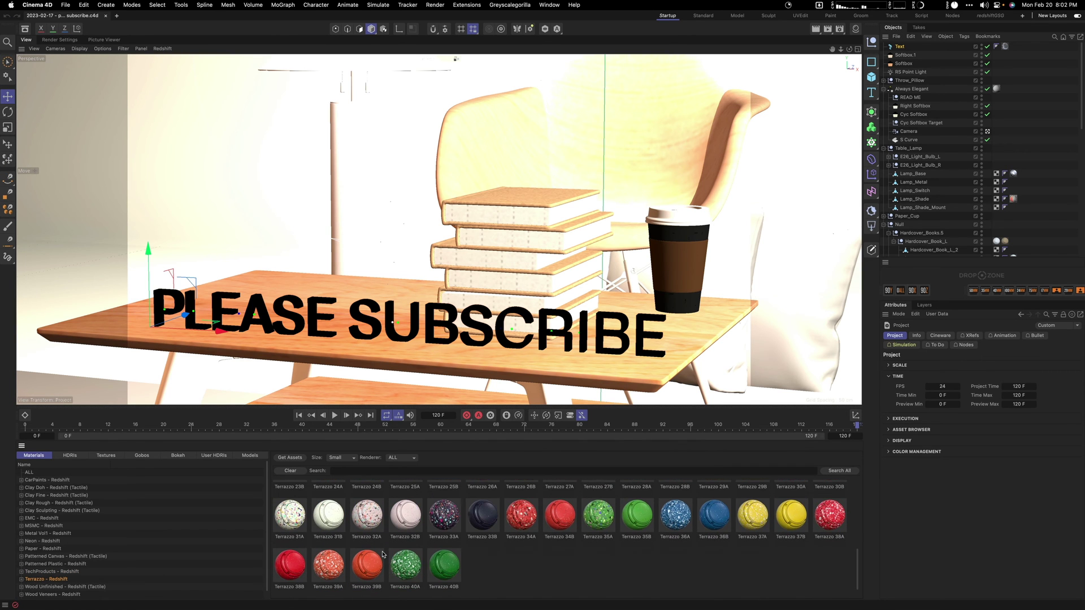
pyautogui.click(64, 588)
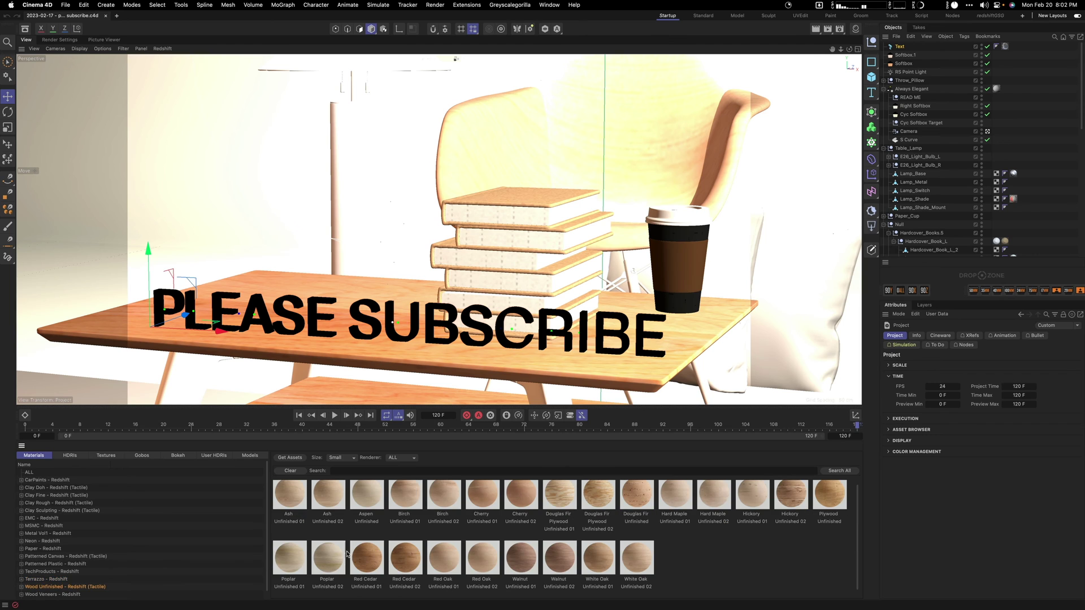
pyautogui.click(55, 594)
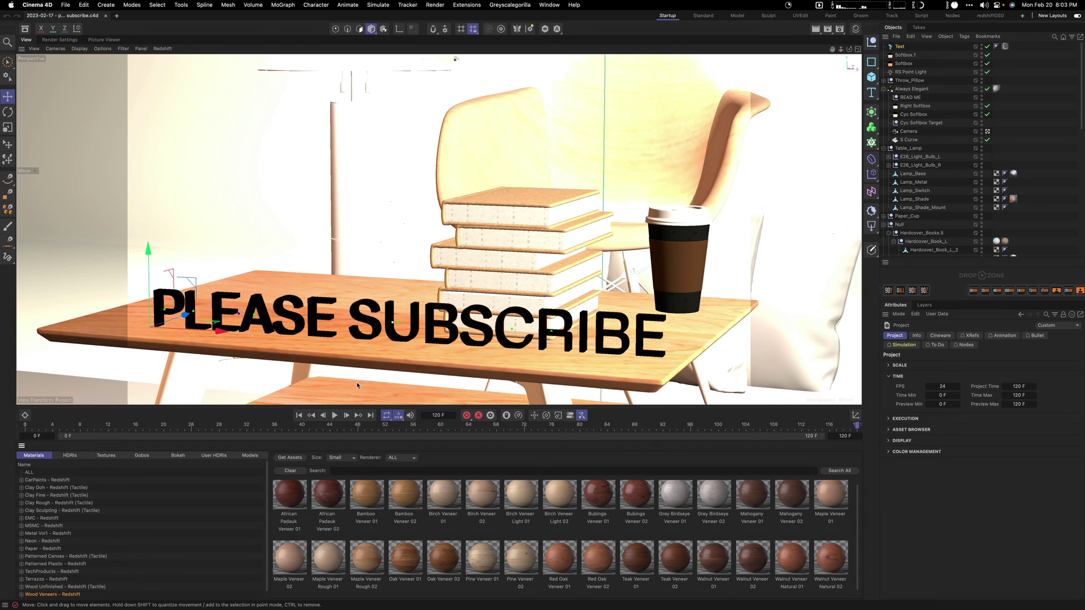
pyautogui.click(498, 256)
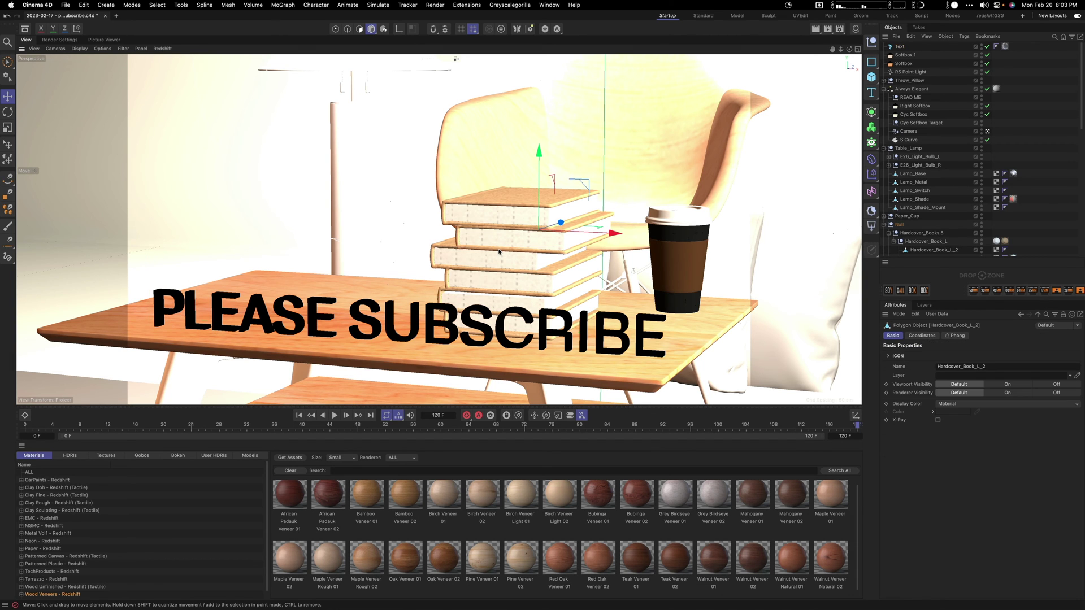
# Switch the library to Models, open Doodads, and scroll down to the Torus shapes
pyautogui.click(246, 457)
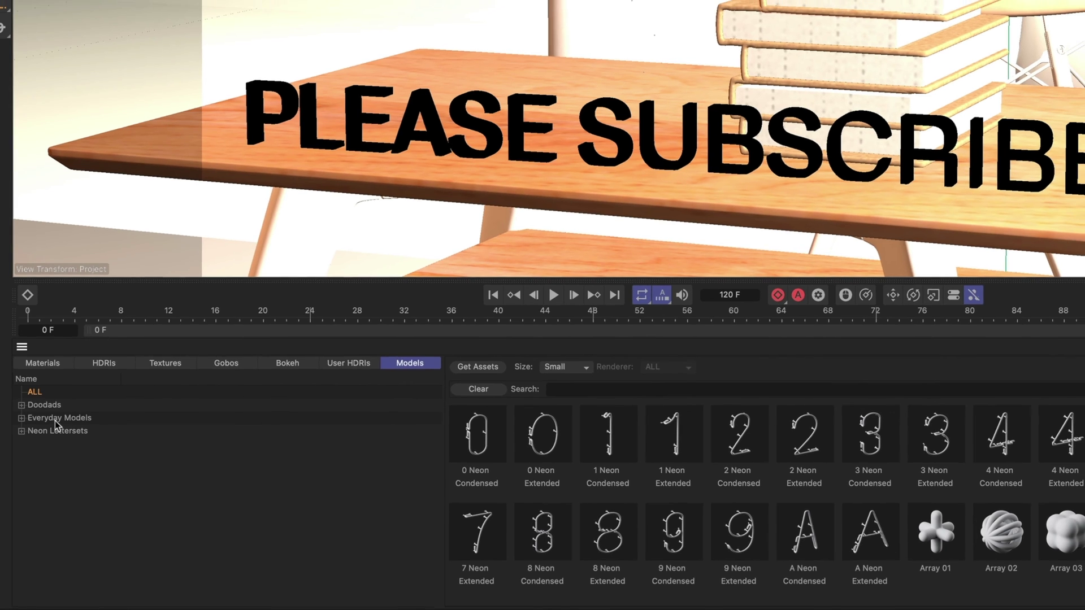
pyautogui.click(44, 403)
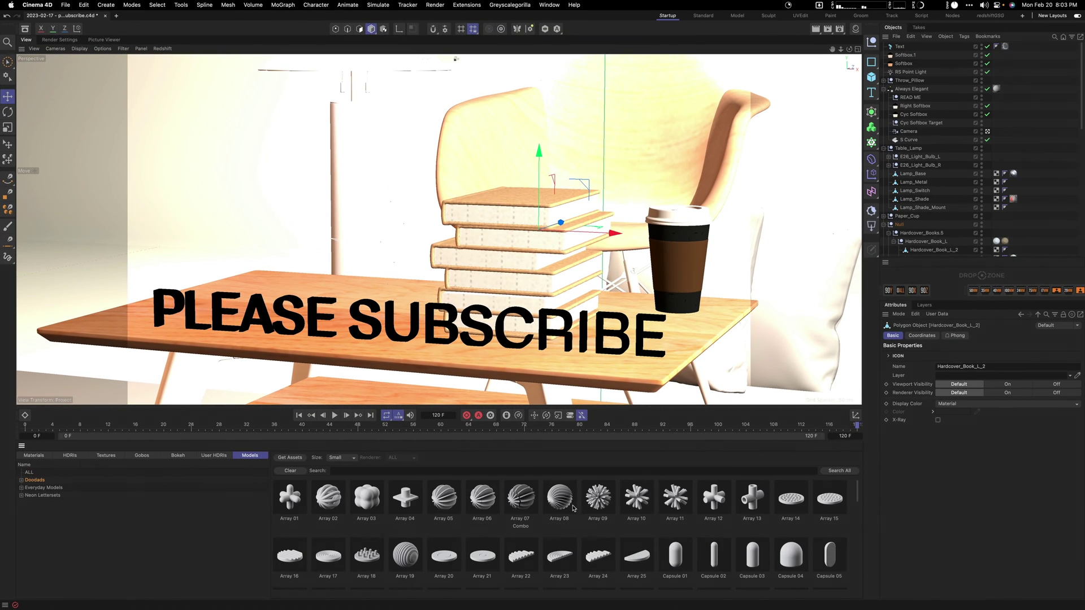
pyautogui.scroll(-10, 572, 507)
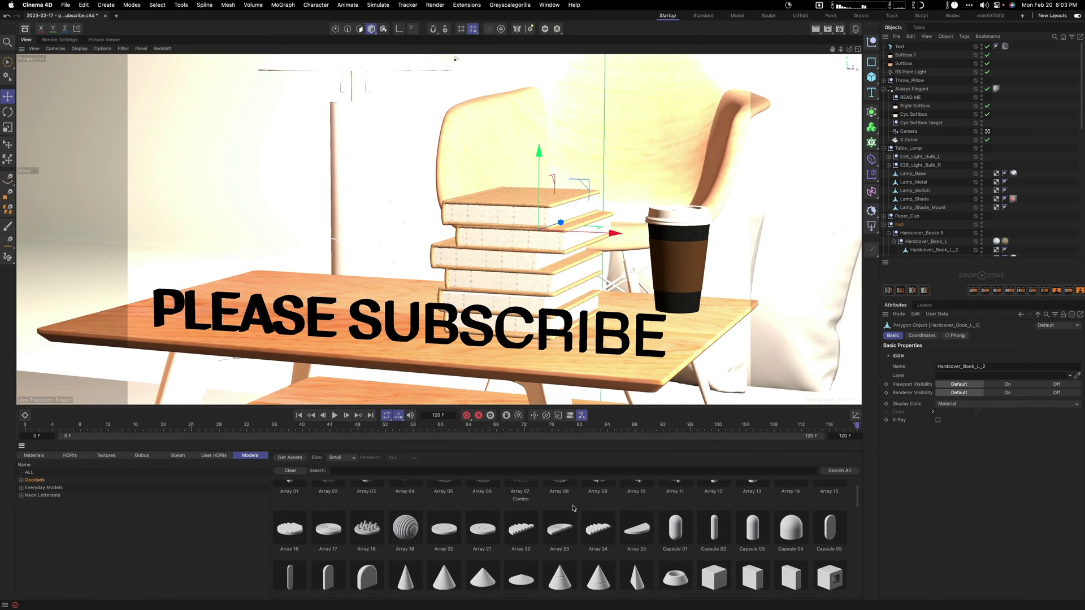
pyautogui.scroll(-5, 573, 508)
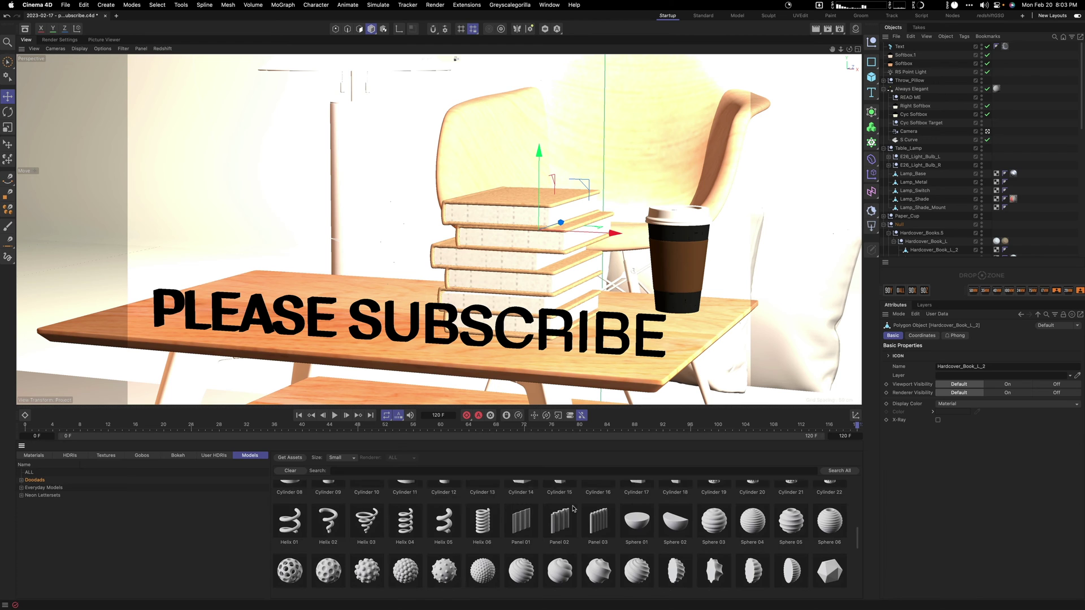
pyautogui.scroll(-5, 572, 507)
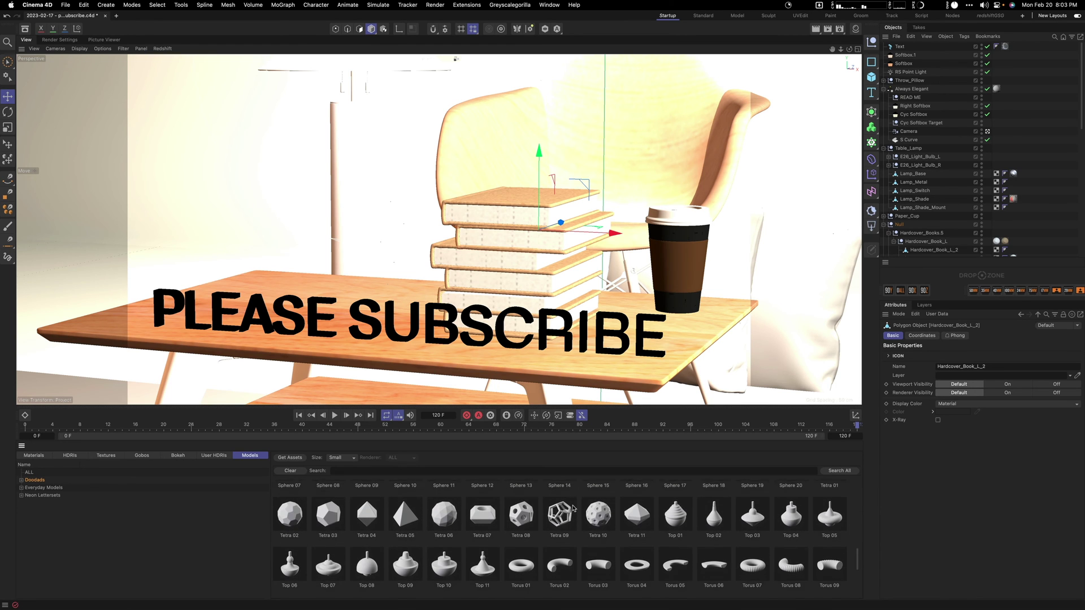
pyautogui.scroll(1, 573, 508)
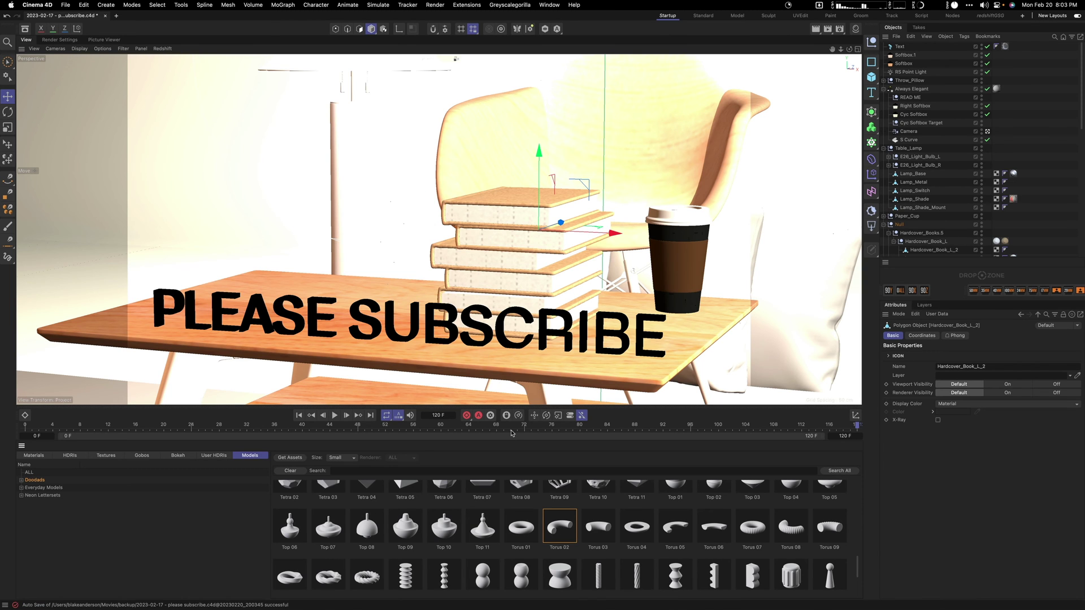
# Add Torus 02 to the scene, switch to the Scale tool, and show Everyday Models
pyautogui.doubleClick(558, 527)
pyautogui.scroll(-5, 585, 306)
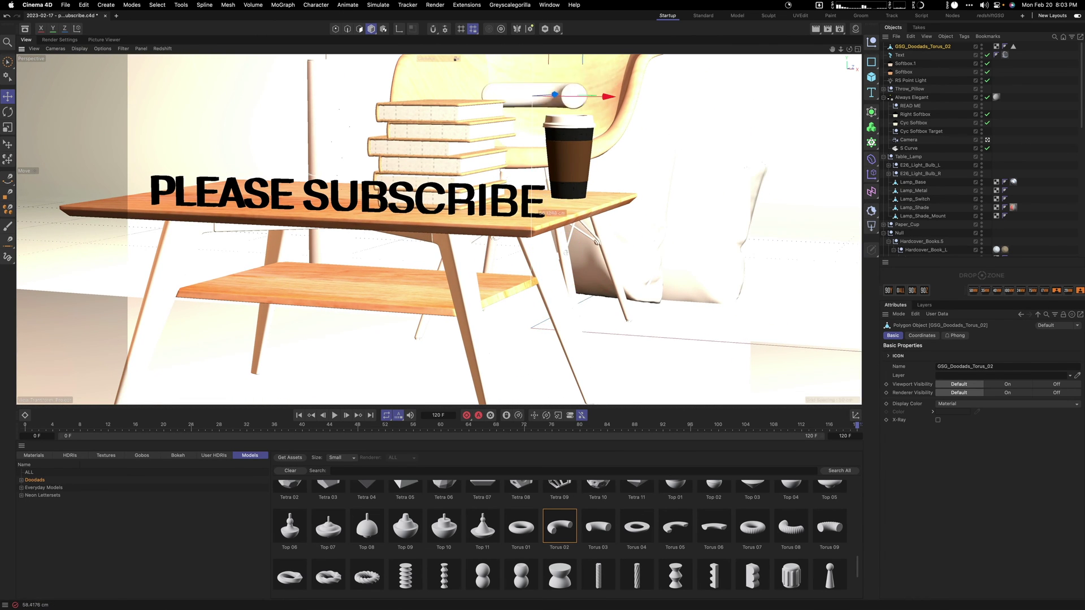
pyautogui.scroll(3, 529, 252)
pyautogui.press('t')
pyautogui.scroll(-2, 667, 555)
pyautogui.scroll(3, 667, 555)
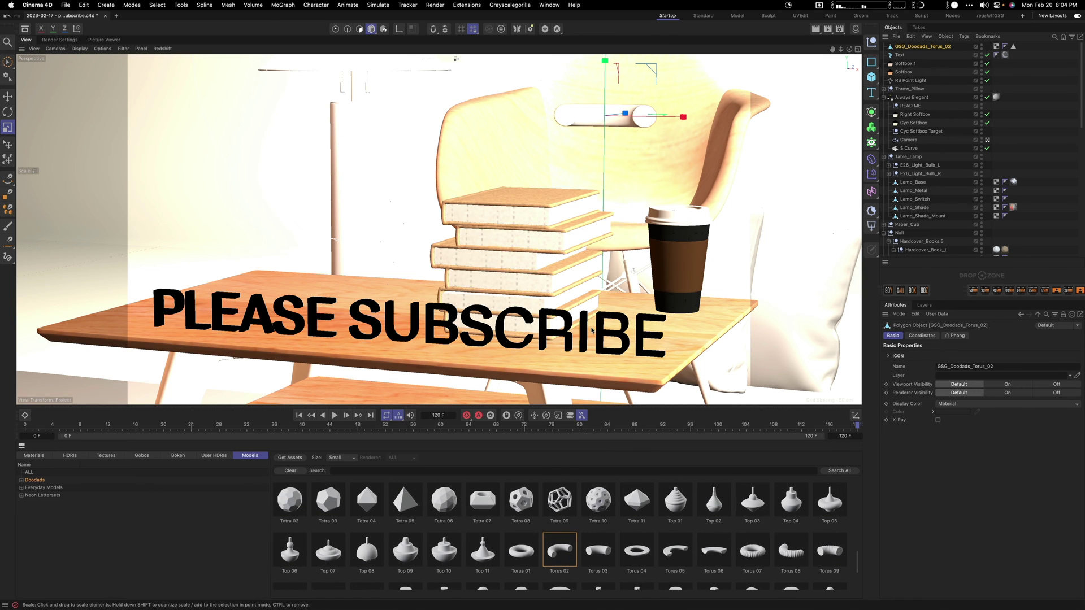
pyautogui.click(50, 488)
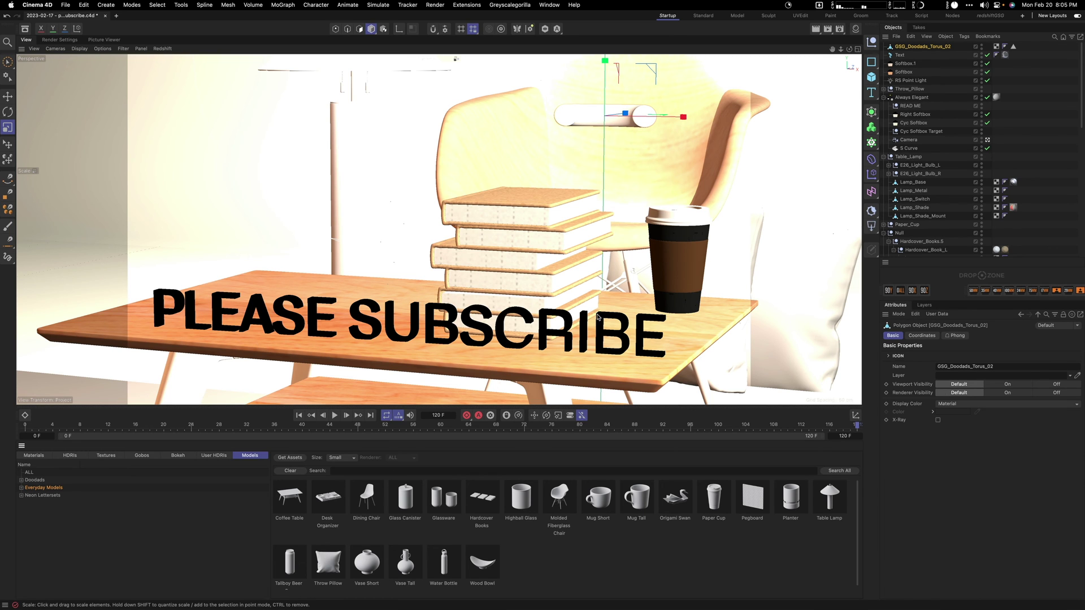
# Scroll through the Neon Lettersets models, then orbit the view to see the table from above
pyautogui.click(35, 498)
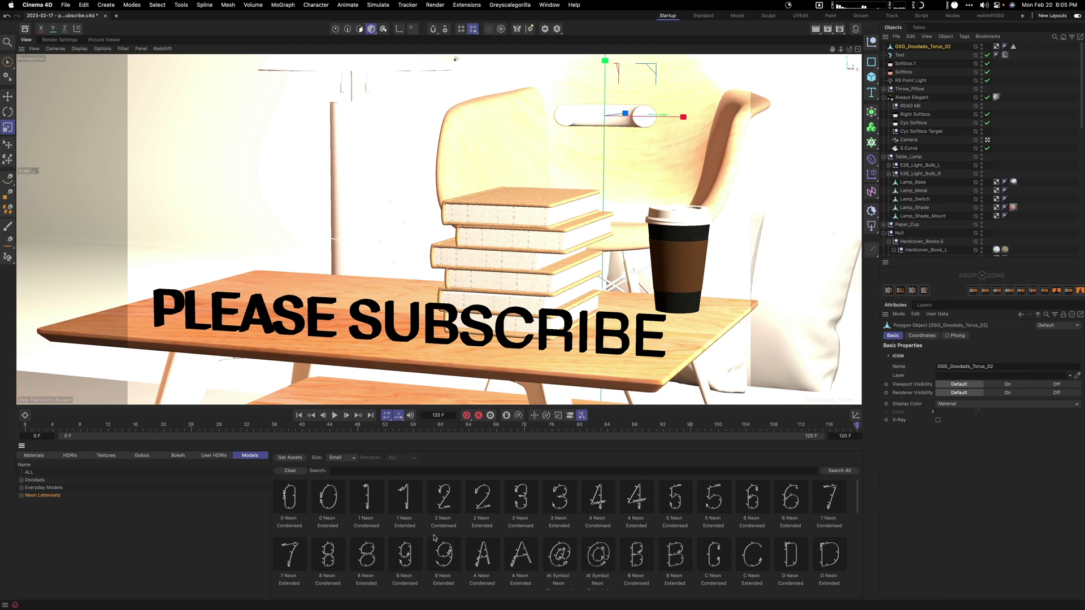
pyautogui.scroll(-5, 435, 539)
pyautogui.scroll(-2, 435, 538)
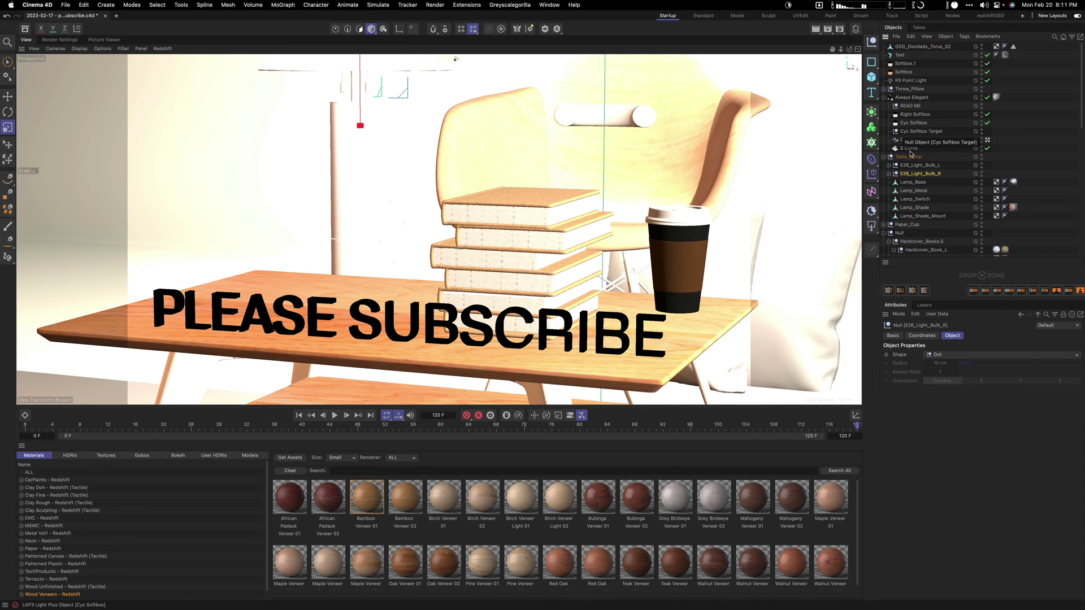
pyautogui.scroll(-3, 906, 205)
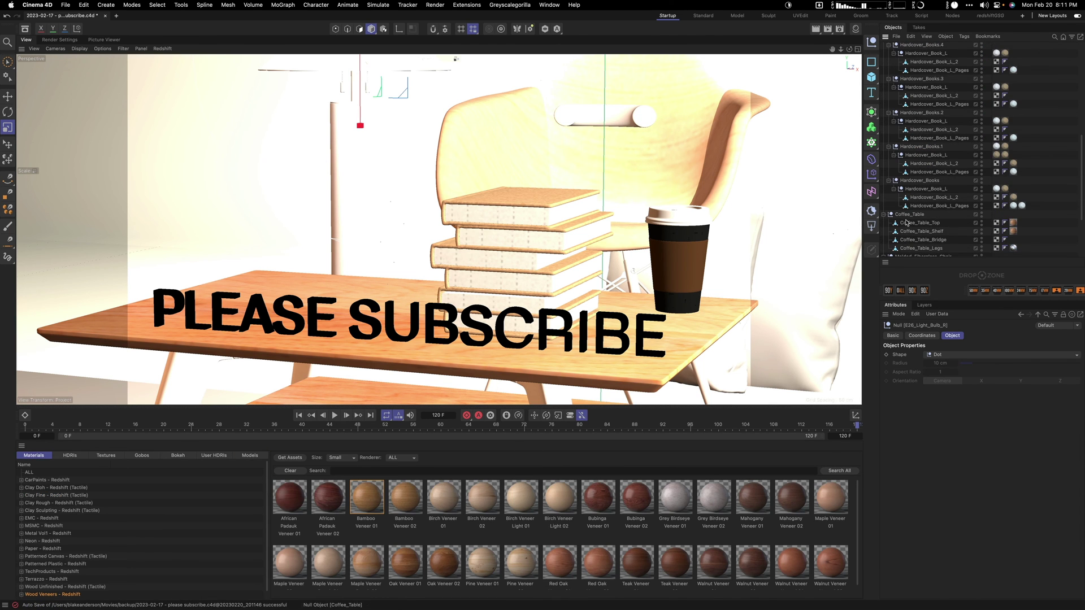
pyautogui.scroll(-3, 906, 223)
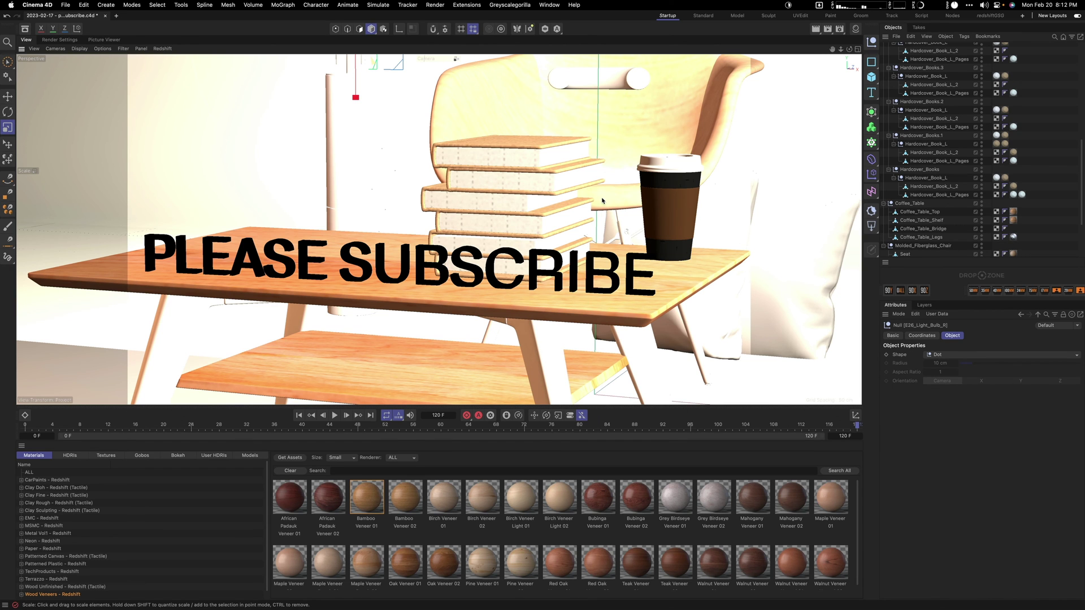
pyautogui.keyDown('alt'); pyautogui.moveTo(603, 200); pyautogui.dragTo(627, 181); pyautogui.keyUp('alt')
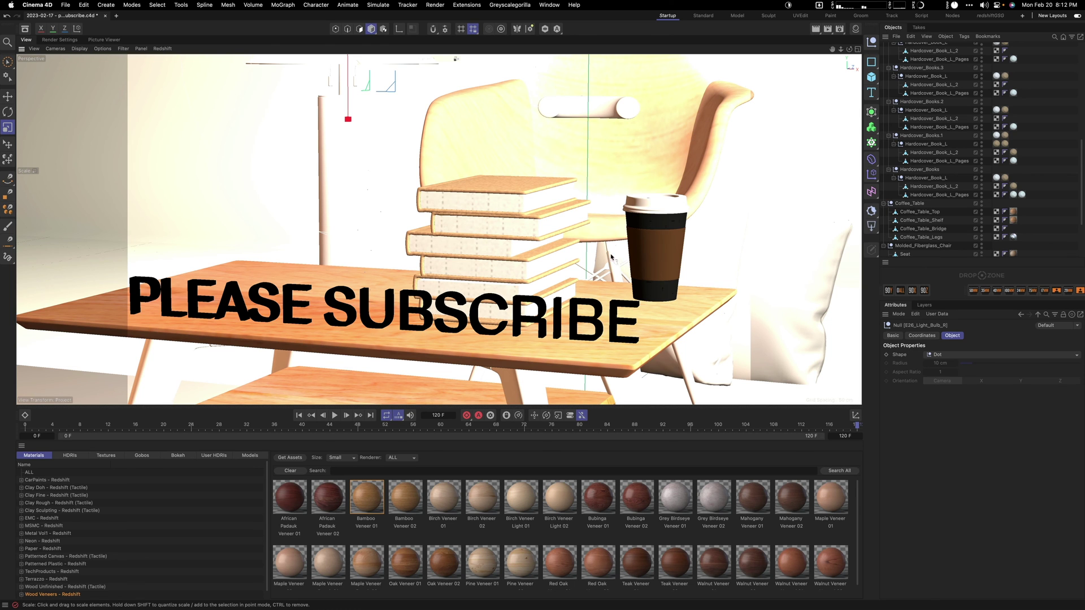
# Pan the view so the table sits lower, then switch the library to Models
pyautogui.keyDown('alt'); pyautogui.moveTo(311, 153); pyautogui.dragTo(343, 156, button='middle'); pyautogui.keyUp('alt')
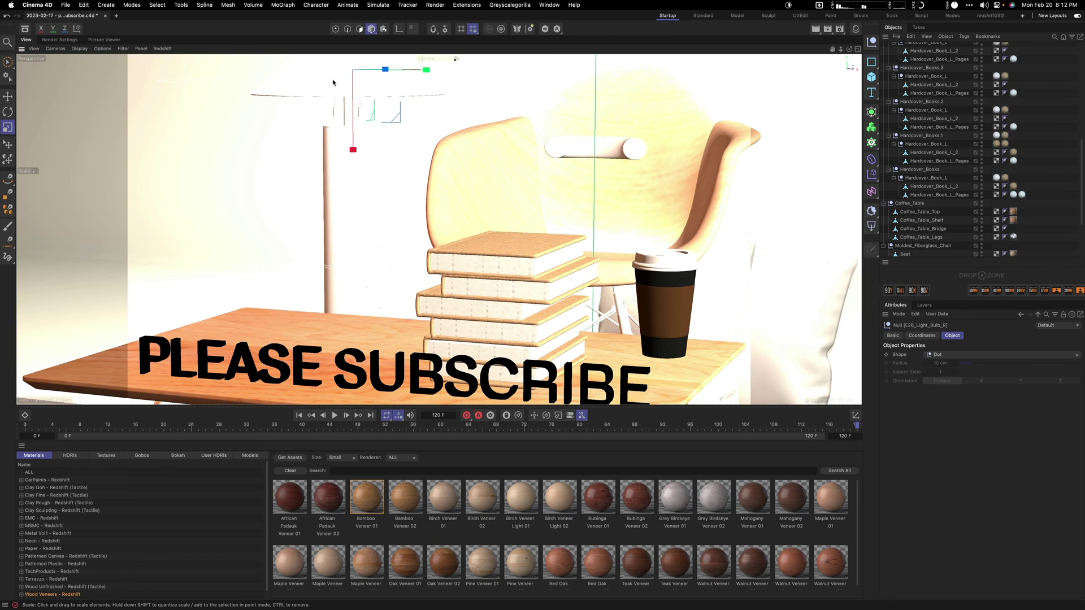
pyautogui.click(250, 455)
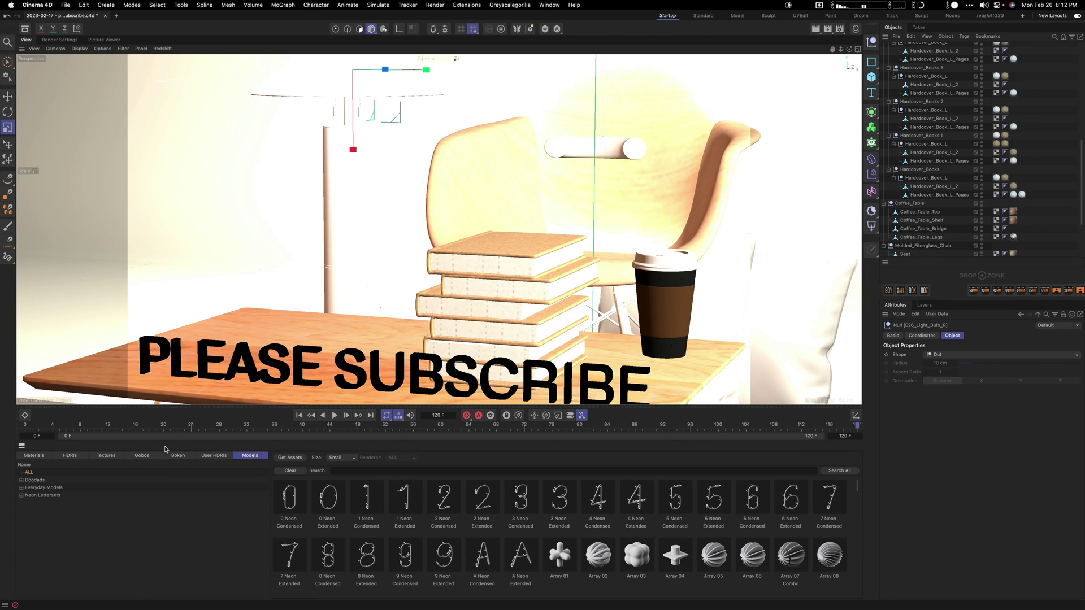
# Toggle the library to Materials and back to Models, then select the Everyday Models category
pyautogui.click(34, 455)
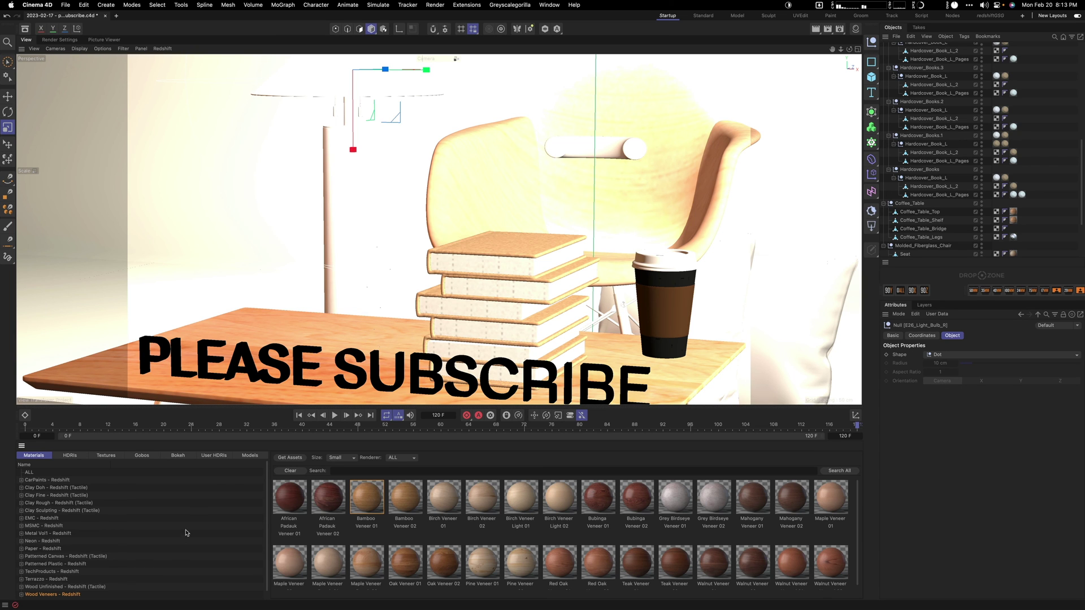
pyautogui.click(255, 457)
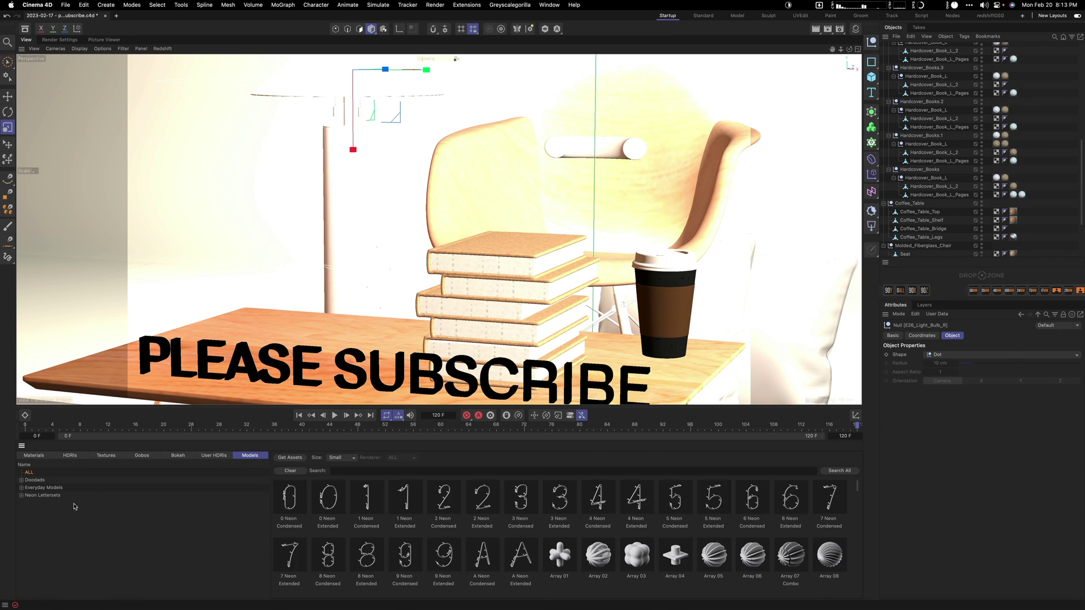
pyautogui.click(55, 488)
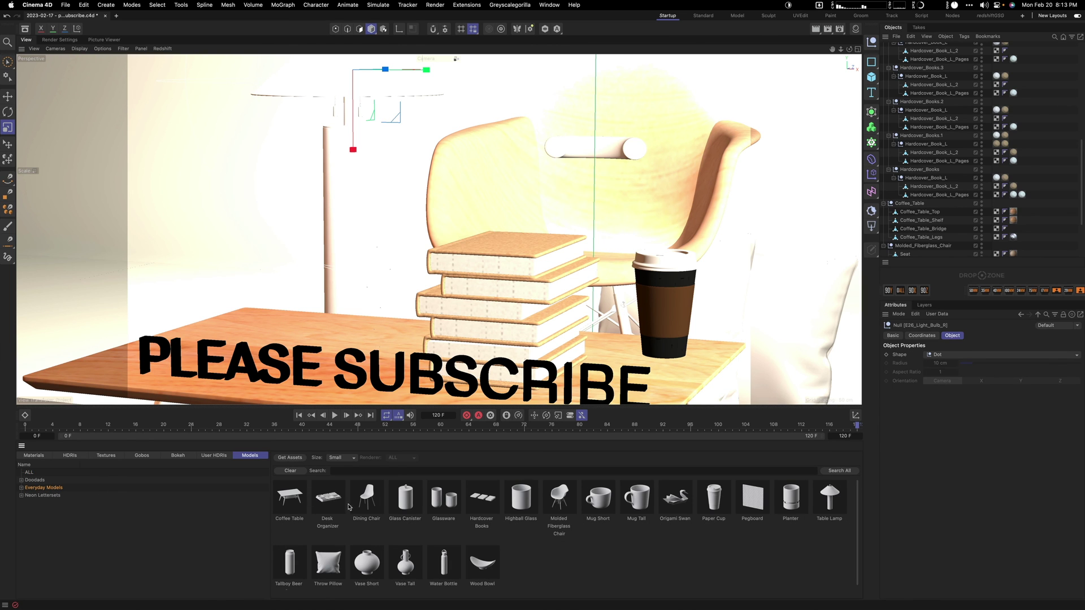